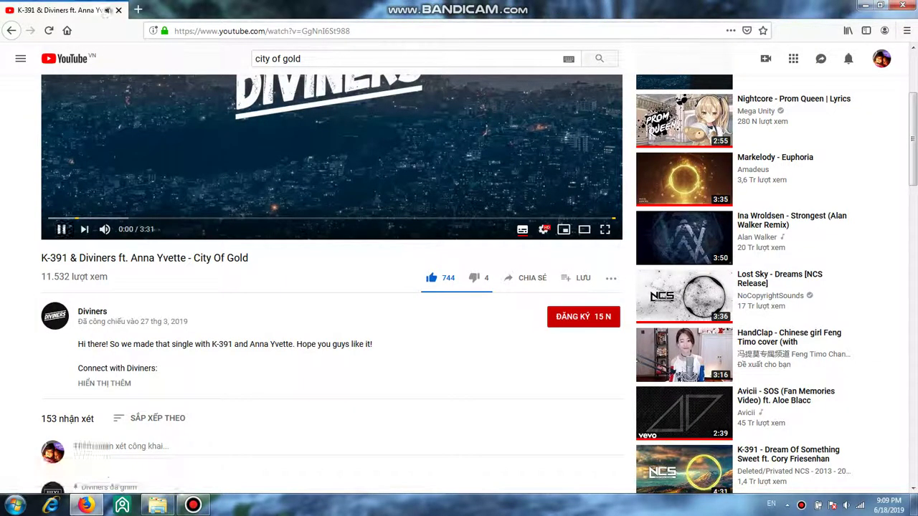
Step: Open studio.youtube.com in a new Firefox tab from the Top Sites tiles
{"action": "key", "text": "ctrl+t"}
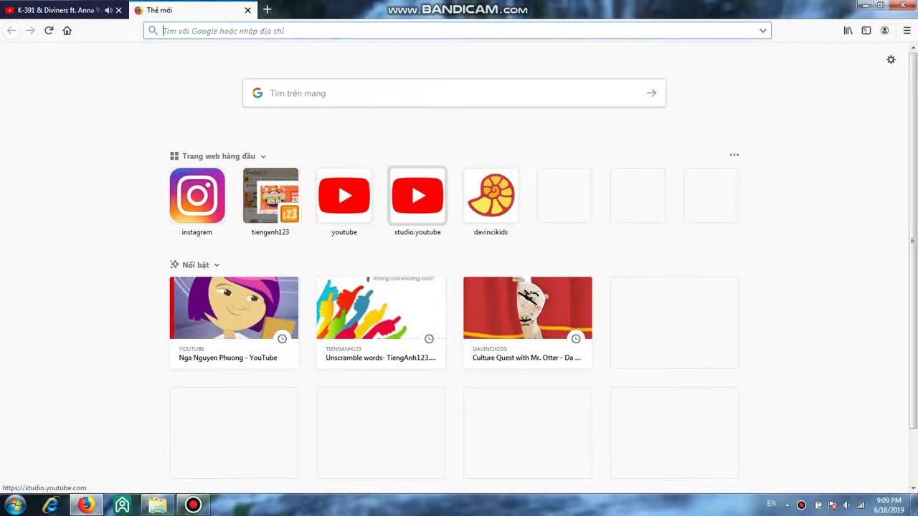
{"action": "left_click", "coordinate": [418, 196]}
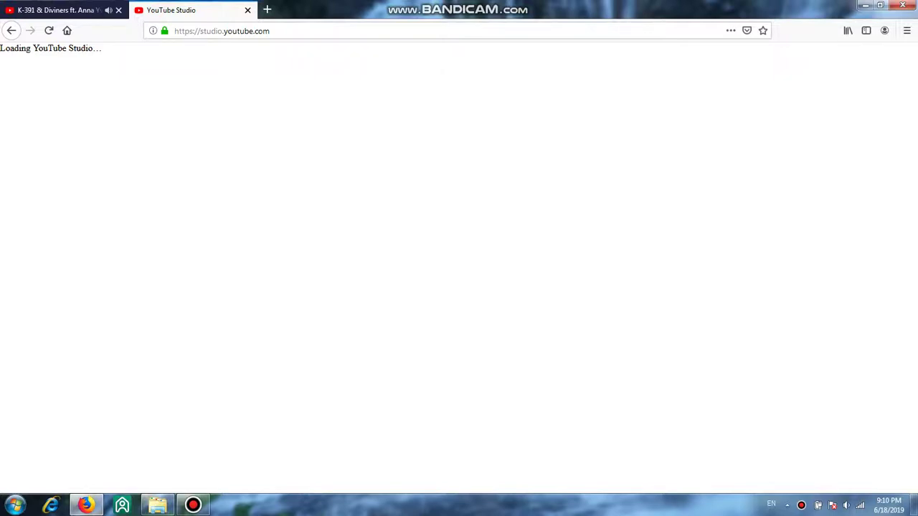
Step: Choose Wait on the slow-page warning until the channel dashboard finishes loading
{"action": "left_click", "coordinate": [874, 52]}
{"action": "left_click", "coordinate": [847, 505]}
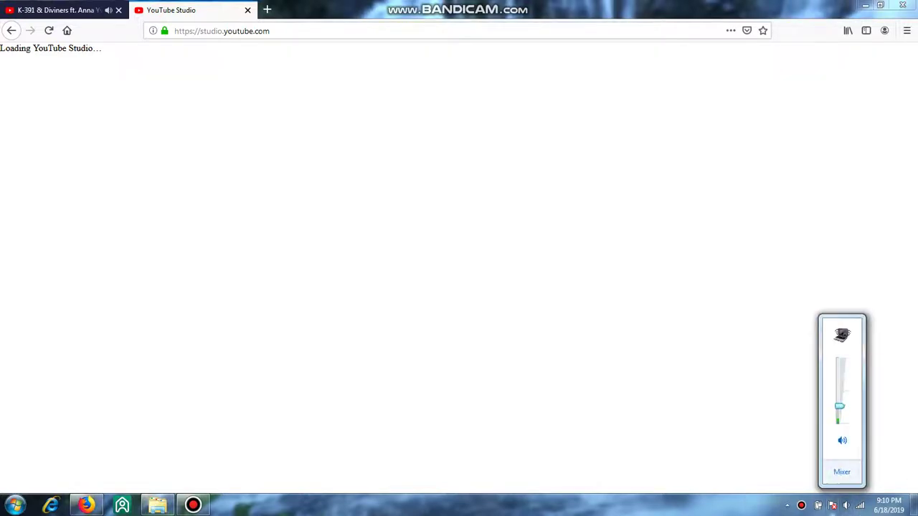
{"action": "key", "text": "Escape"}
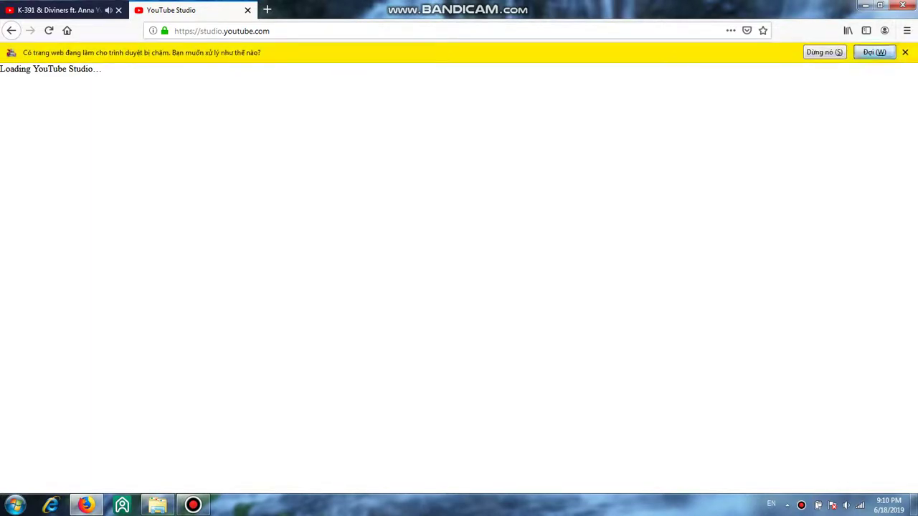
{"action": "left_click", "coordinate": [875, 53]}
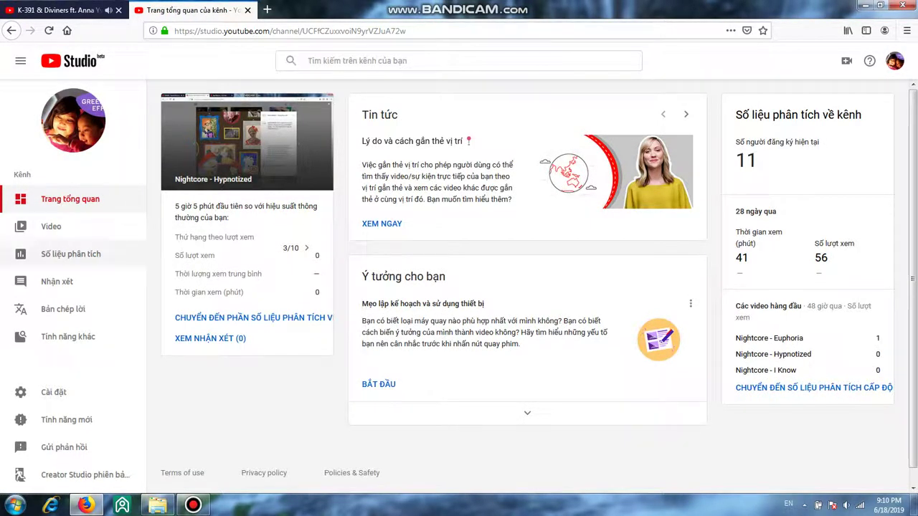
Step: Open Nightcore - Konnichiwa from the channel's uploaded videos list
{"action": "left_click", "coordinate": [51, 226]}
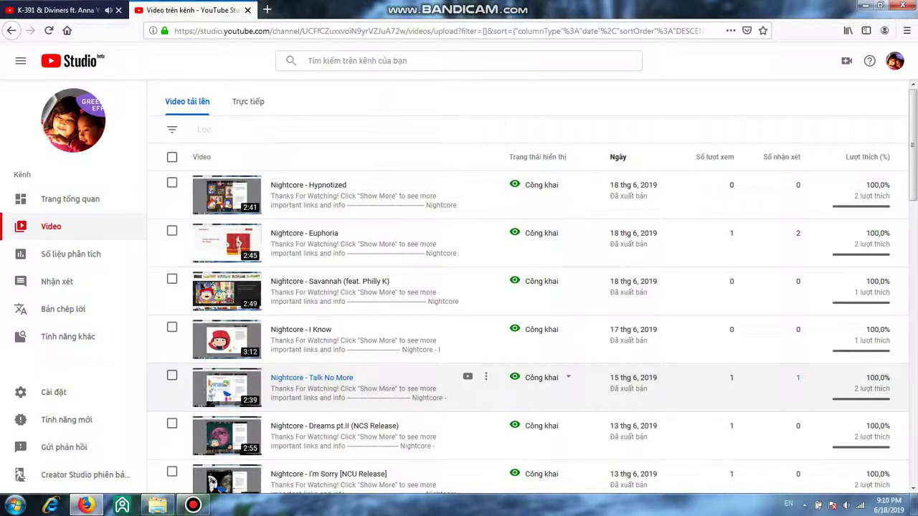
{"action": "scroll", "coordinate": [459, 323], "scroll_direction": "down", "scroll_amount": 10}
{"action": "scroll", "coordinate": [309, 337], "scroll_direction": "down", "scroll_amount": 5}
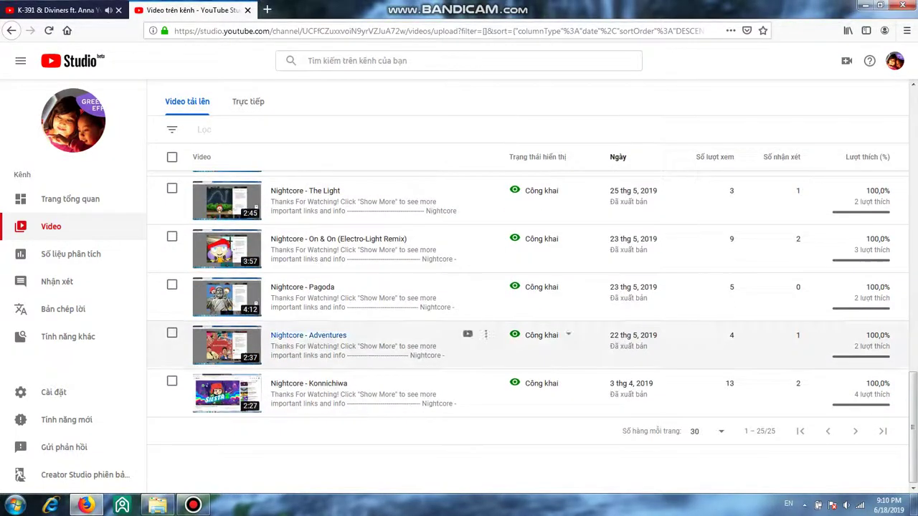
{"action": "left_click", "coordinate": [308, 384]}
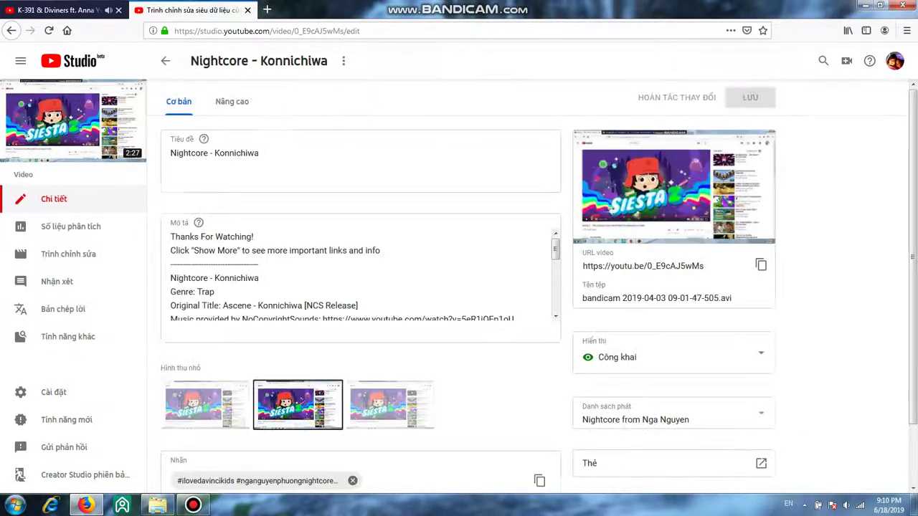
Step: Add 'Note: You can use my music in your video but do not reupload' after 'Thank you!' and save
{"action": "left_click", "coordinate": [358, 287]}
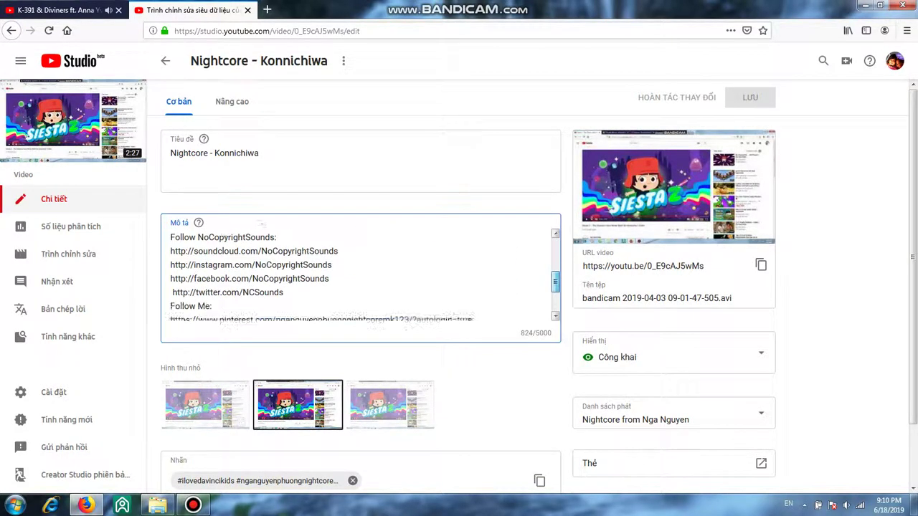
{"action": "key", "text": "ctrl+End"}
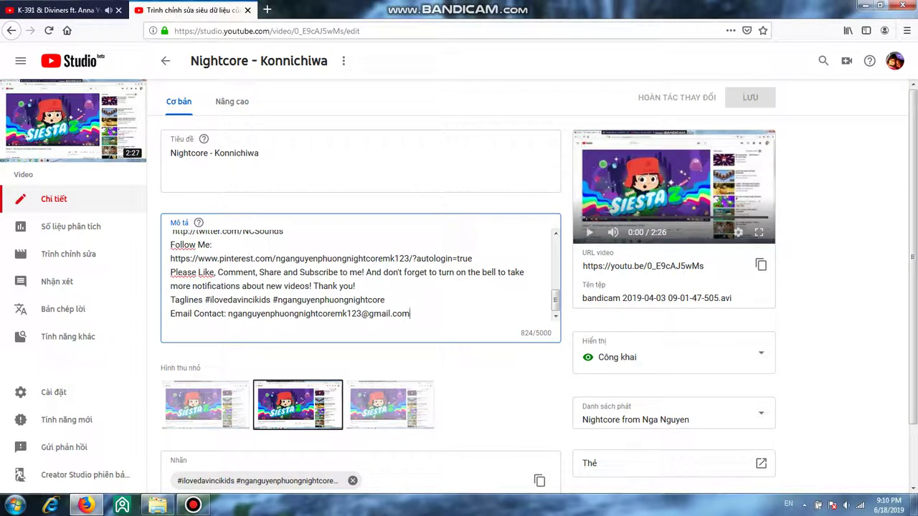
{"action": "left_click", "coordinate": [356, 285]}
{"action": "key", "text": "Return"}
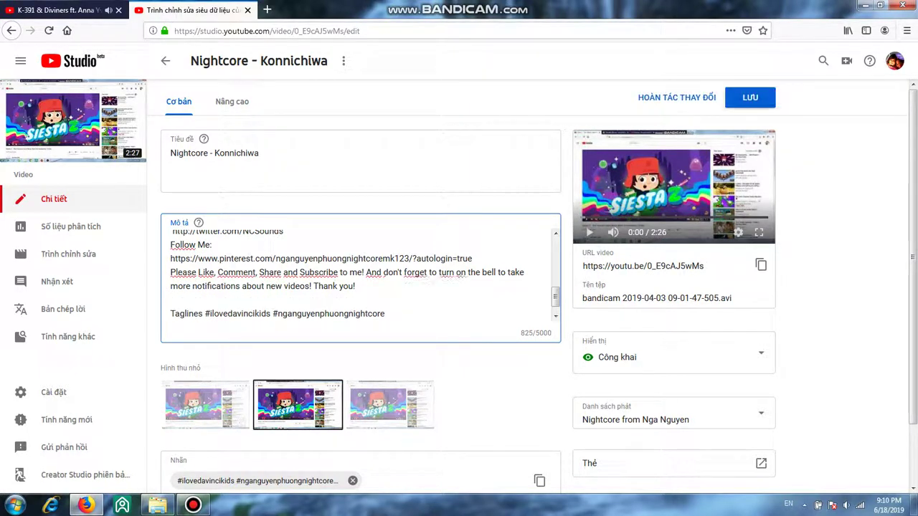
{"action": "type", "text": "Note: "}
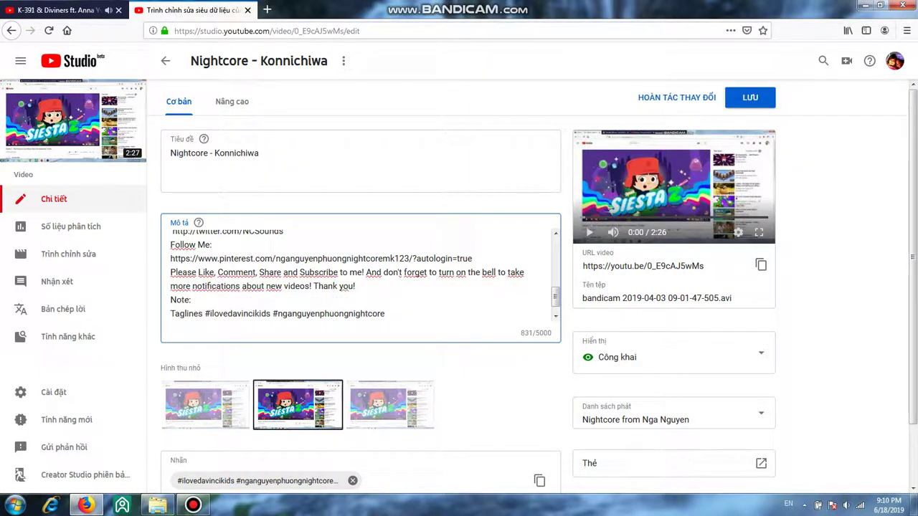
{"action": "type", "text": "You ca"}
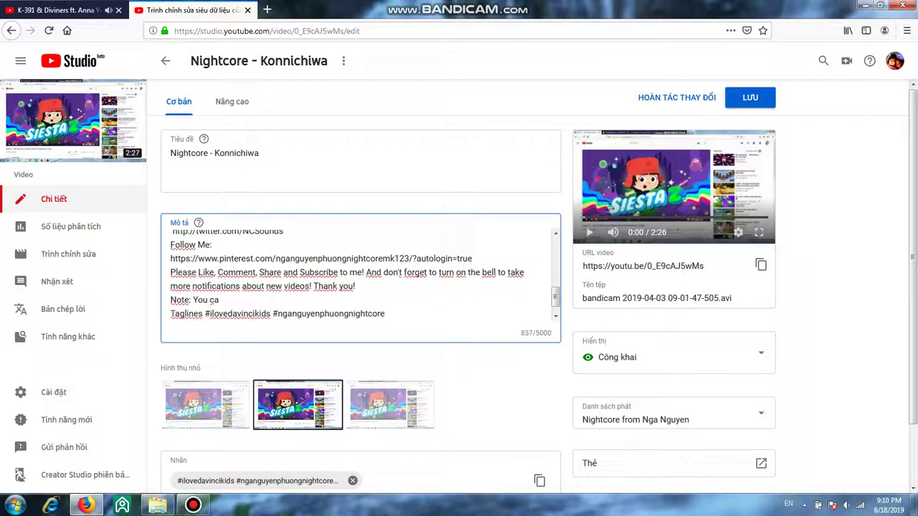
{"action": "type", "text": "n use "}
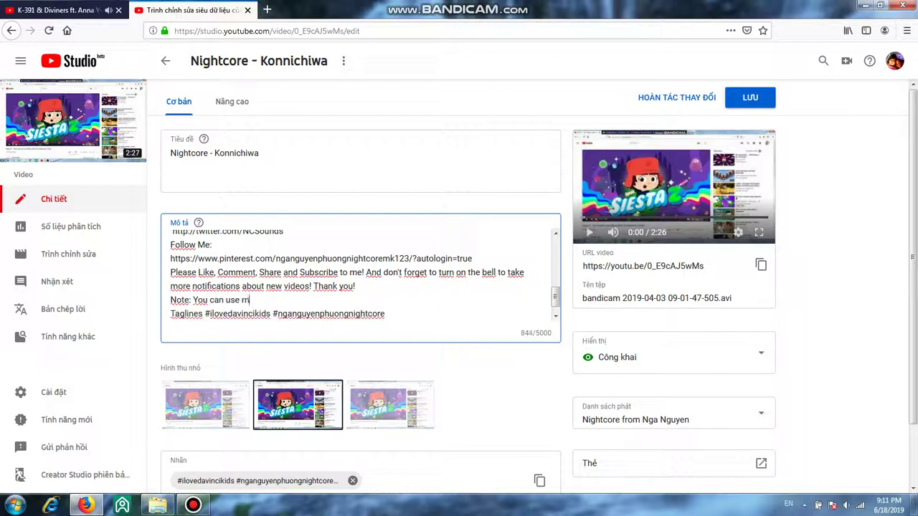
{"action": "type", "text": "my music "}
{"action": "type", "text": "in your v"}
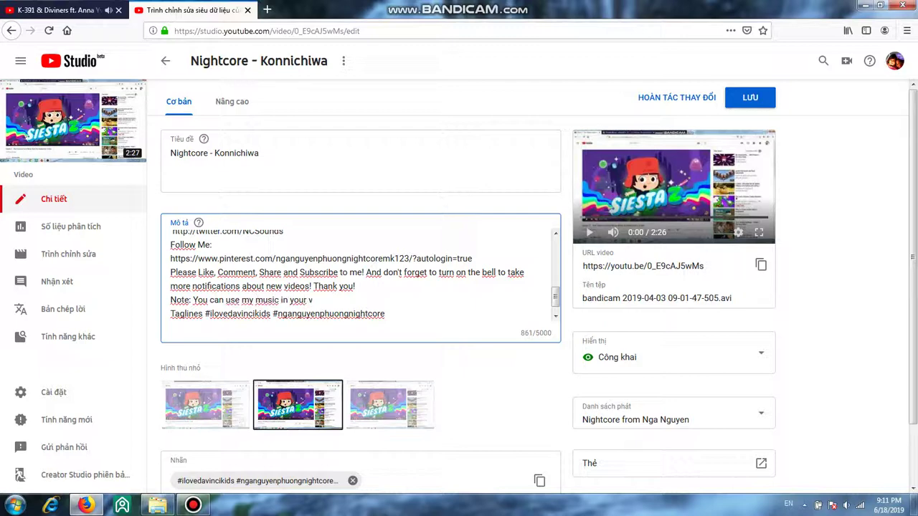
{"action": "type", "text": "ideo but "}
{"action": "type", "text": "do "}
{"action": "type", "text": "not reupload"}
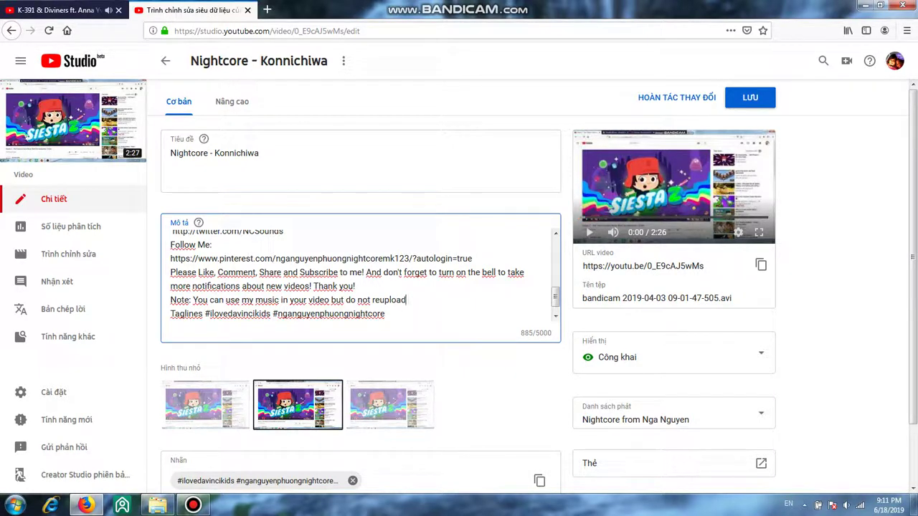
{"action": "left_click", "coordinate": [750, 96]}
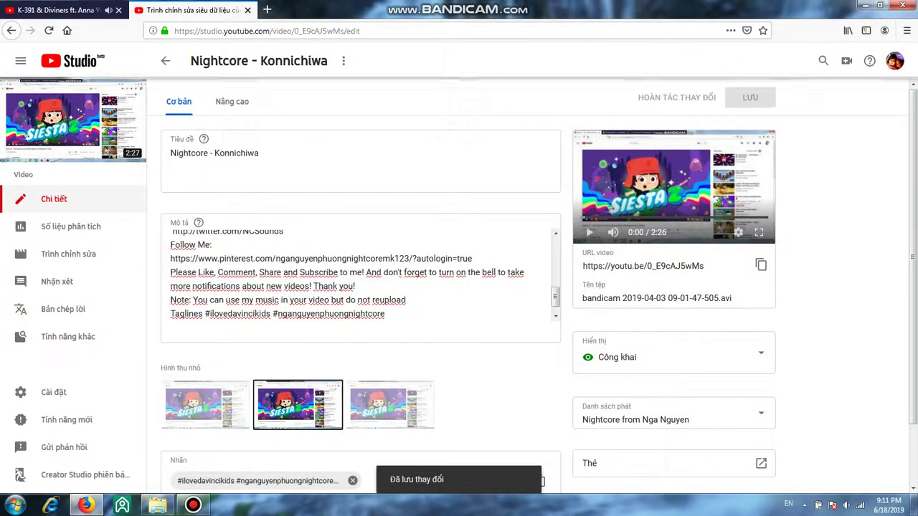
Step: Return to the uploads list and open Nightcore - Adventures
{"action": "left_click", "coordinate": [165, 61]}
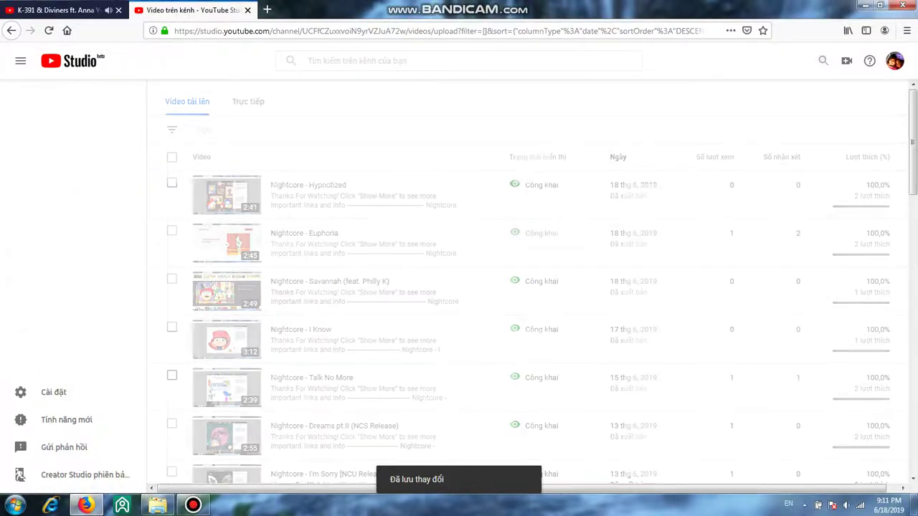
{"action": "scroll", "coordinate": [459, 287], "scroll_direction": "down", "scroll_amount": 5}
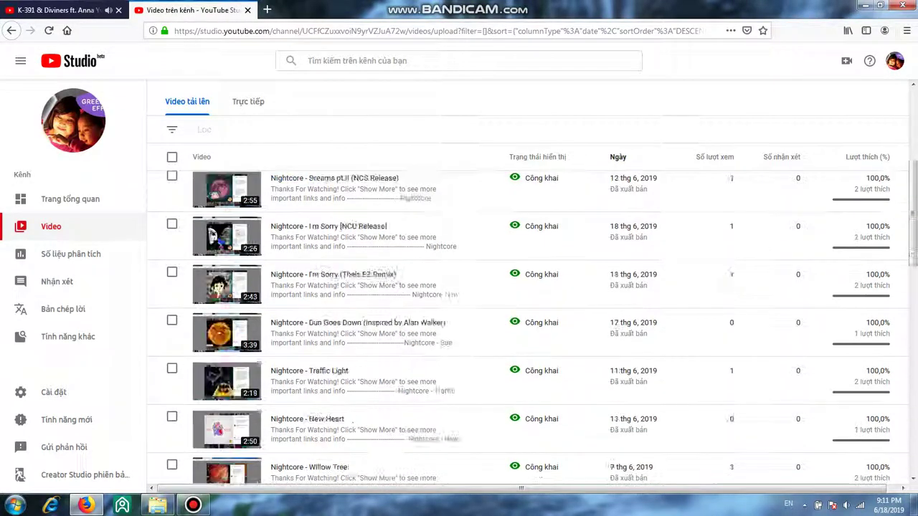
{"action": "scroll", "coordinate": [459, 287], "scroll_direction": "down", "scroll_amount": 5}
{"action": "scroll", "coordinate": [459, 287], "scroll_direction": "down", "scroll_amount": 5}
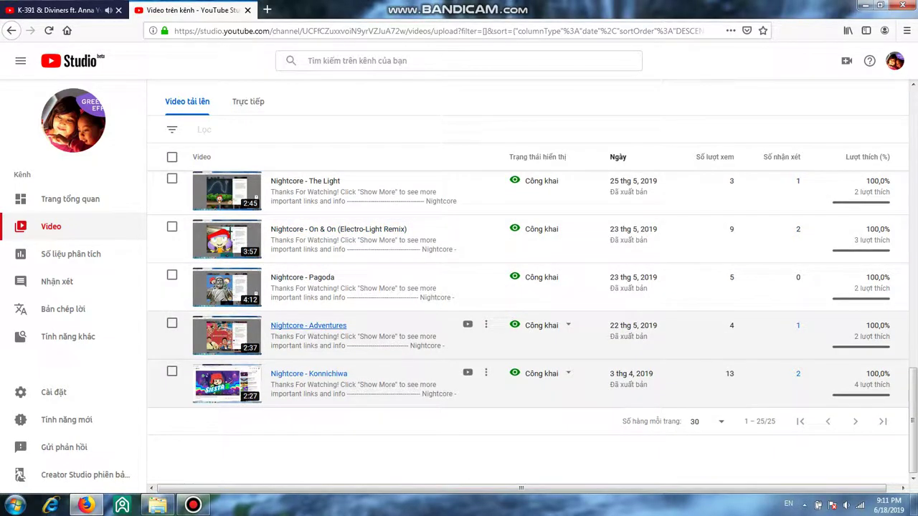
{"action": "left_click", "coordinate": [309, 325]}
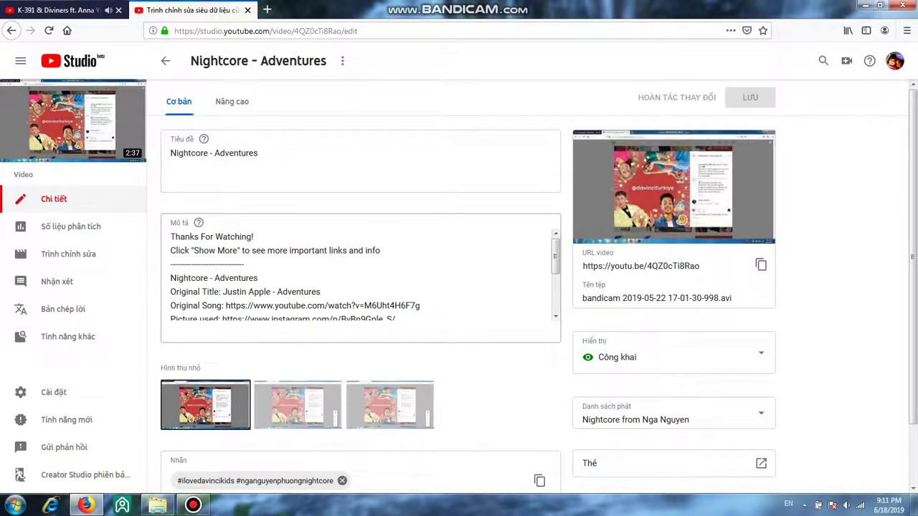
Step: Insert the no-reupload Note line after 'Thank you!' and save the description
{"action": "left_click", "coordinate": [356, 285]}
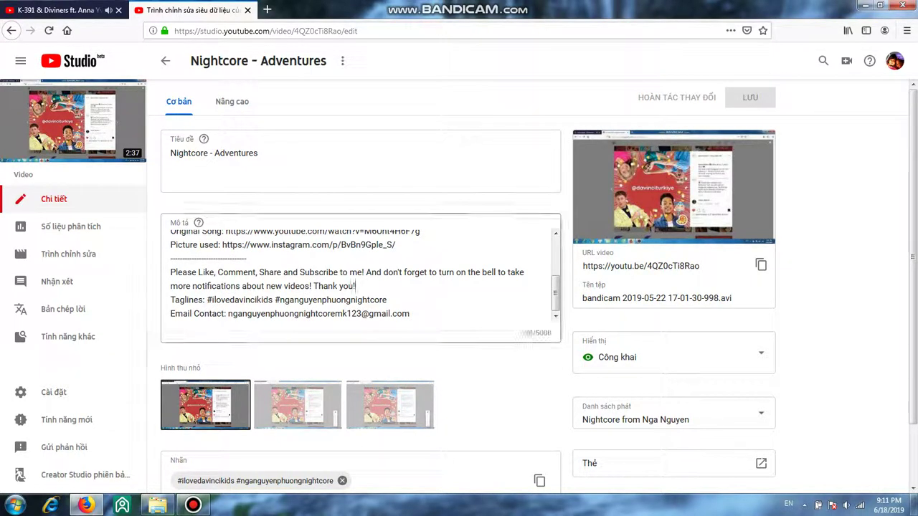
{"action": "key", "text": "Return"}
{"action": "type", "text": "Not"}
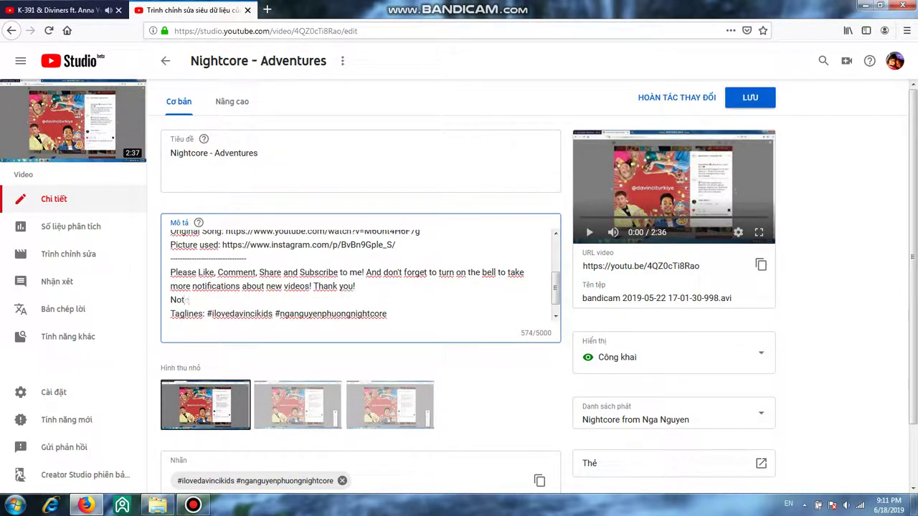
{"action": "type", "text": "e: You"}
{"action": "type", "text": " can us"}
{"action": "type", "text": "e my musi"}
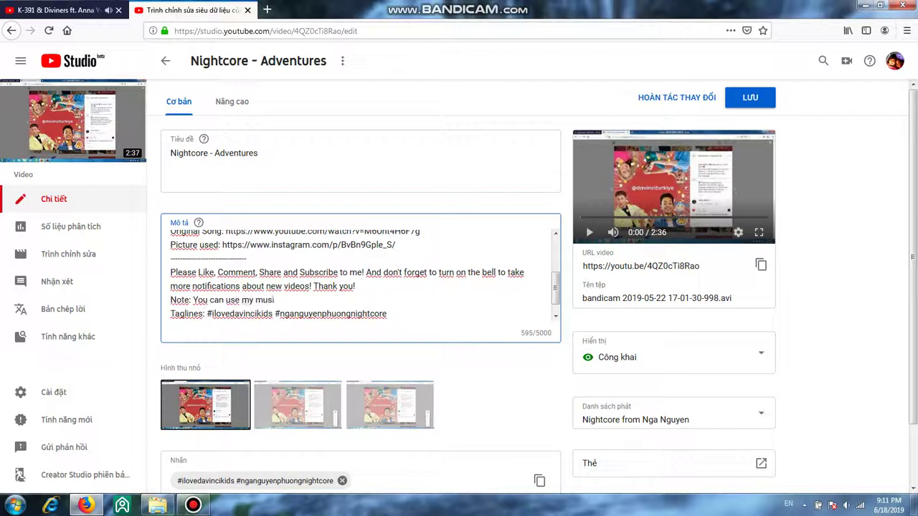
{"action": "type", "text": "c in your v"}
{"action": "type", "text": "ideo bu"}
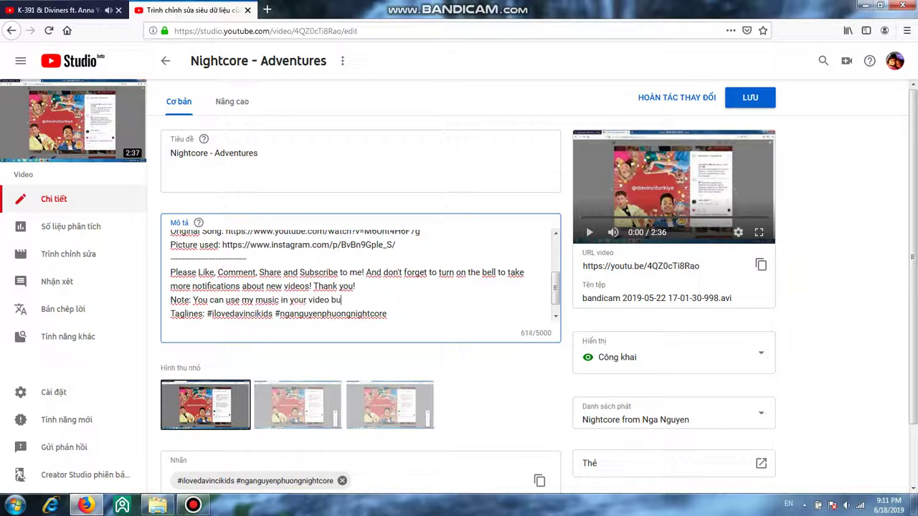
{"action": "type", "text": "t do not "}
{"action": "type", "text": "reupload"}
{"action": "key", "text": "ctrl+s"}
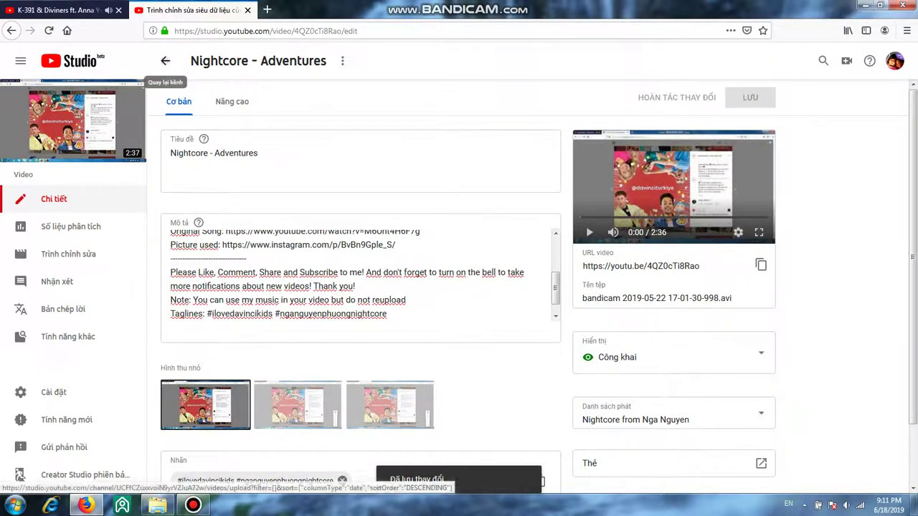
{"action": "left_click", "coordinate": [165, 60]}
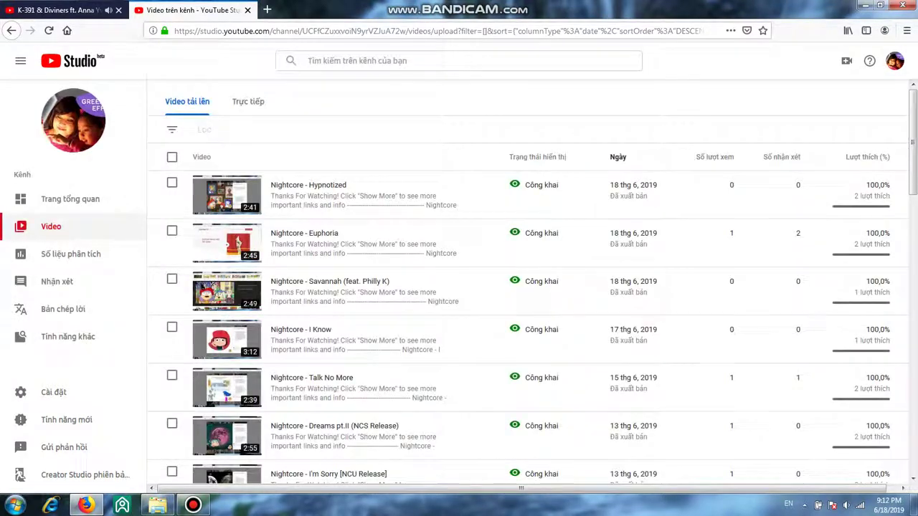
Step: Scroll down the uploads list and open Nightcore - Pagoda
{"action": "scroll", "coordinate": [459, 322], "scroll_direction": "down", "scroll_amount": 3}
{"action": "scroll", "coordinate": [459, 322], "scroll_direction": "down", "scroll_amount": 2}
{"action": "scroll", "coordinate": [459, 322], "scroll_direction": "down", "scroll_amount": 3}
{"action": "scroll", "coordinate": [459, 323], "scroll_direction": "down", "scroll_amount": 2}
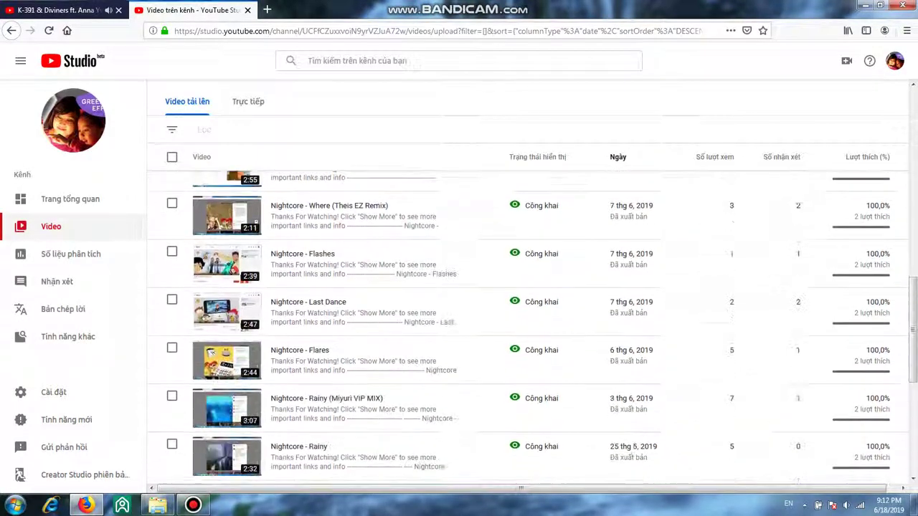
{"action": "scroll", "coordinate": [459, 323], "scroll_direction": "down", "scroll_amount": 3}
{"action": "scroll", "coordinate": [459, 323], "scroll_direction": "down", "scroll_amount": 3}
{"action": "scroll", "coordinate": [460, 323], "scroll_direction": "down", "scroll_amount": 1}
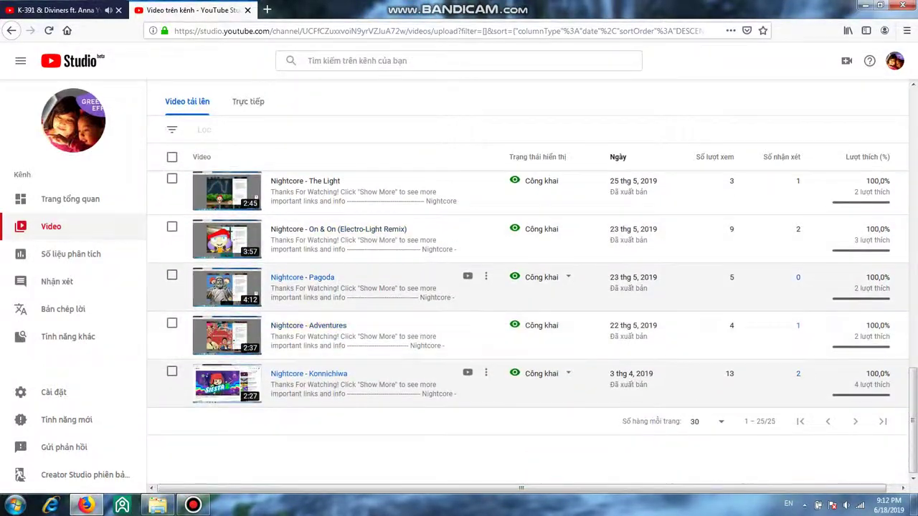
{"action": "left_click", "coordinate": [302, 277]}
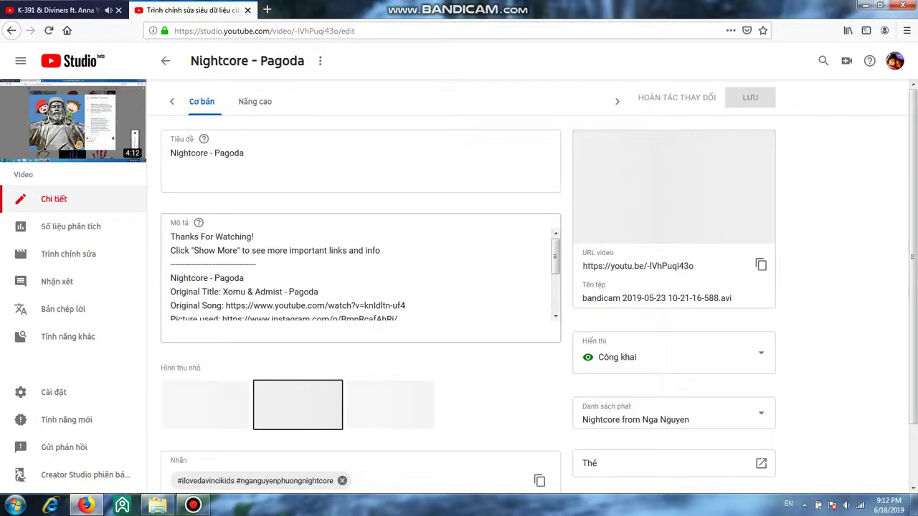
Step: Add the no-reupload Note line below 'Thank you!' in the description and save
{"action": "scroll", "coordinate": [361, 272], "scroll_direction": "down", "scroll_amount": 3}
{"action": "scroll", "coordinate": [361, 273], "scroll_direction": "down", "scroll_amount": 2}
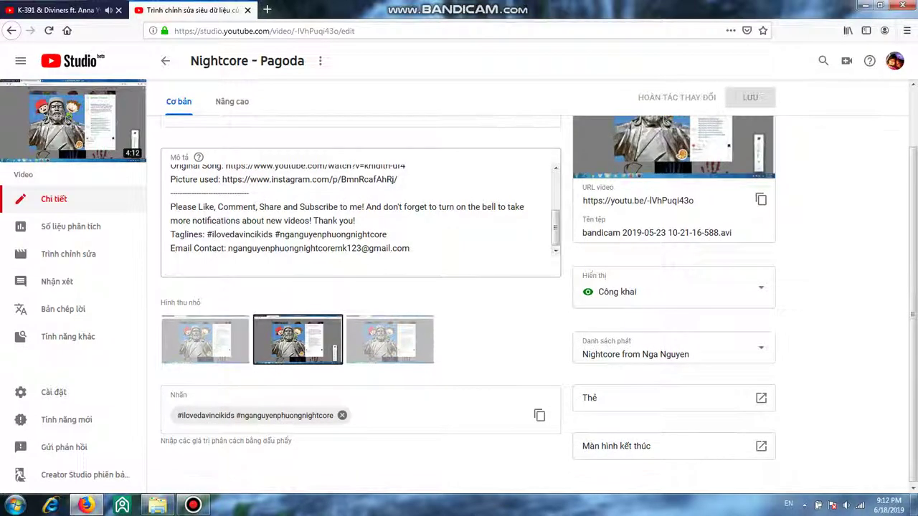
{"action": "left_click", "coordinate": [355, 220]}
{"action": "key", "text": "Return"}
{"action": "type", "text": "No"}
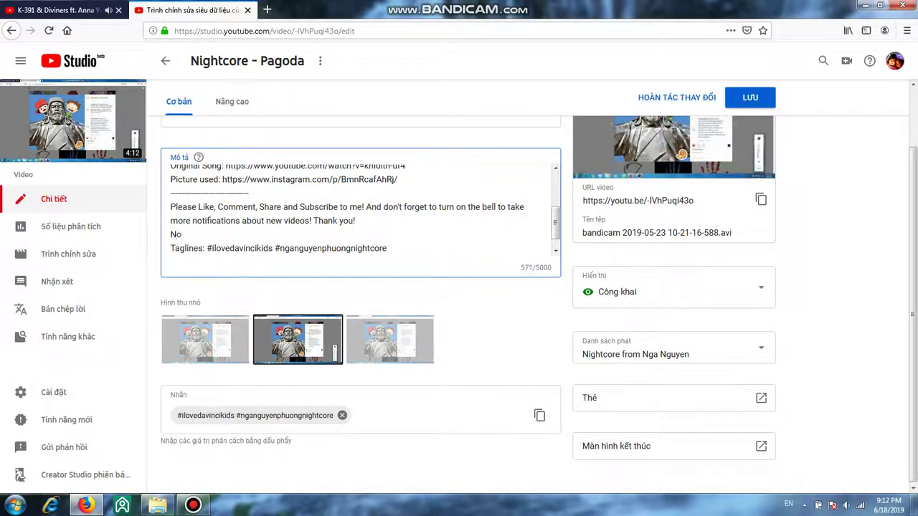
{"action": "type", "text": "te "}
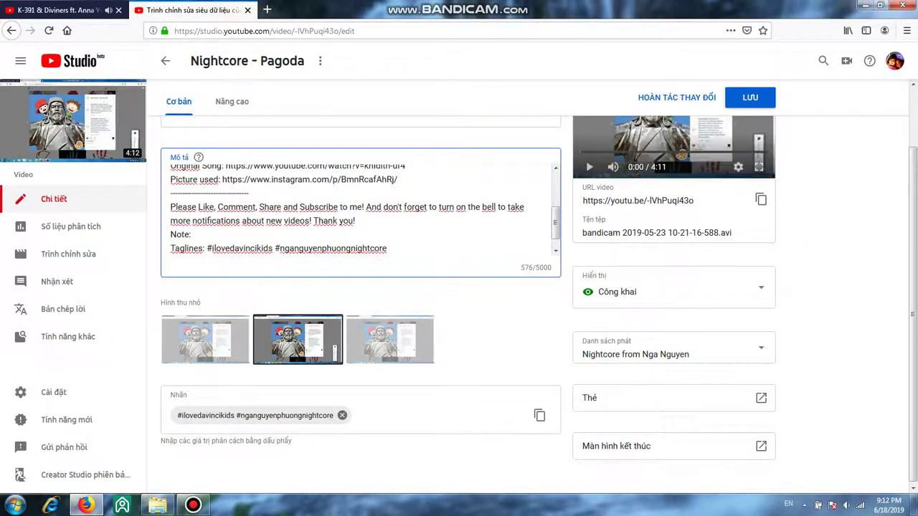
{"action": "type", "text": " You can use"}
{"action": "type", "text": " m"}
{"action": "type", "text": "y music"}
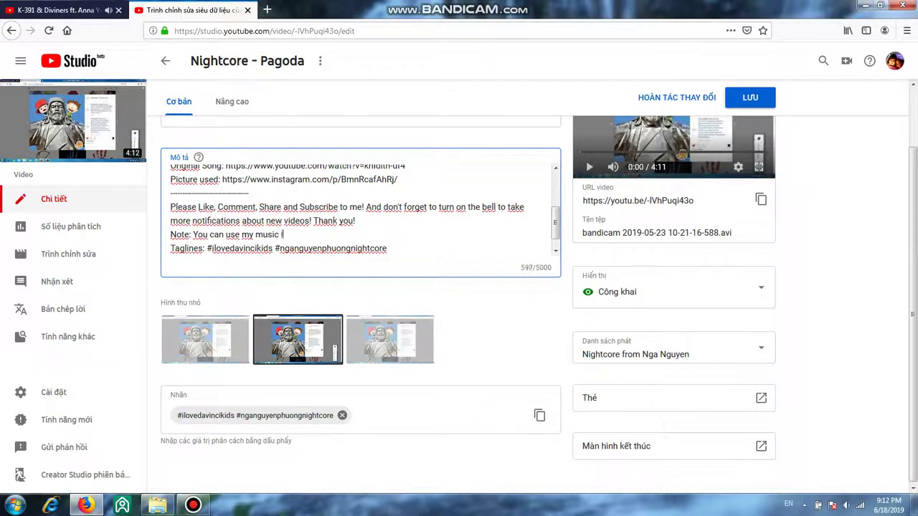
{"action": "type", "text": "in your "}
{"action": "type", "text": "video bu"}
{"action": "type", "text": "t do not "}
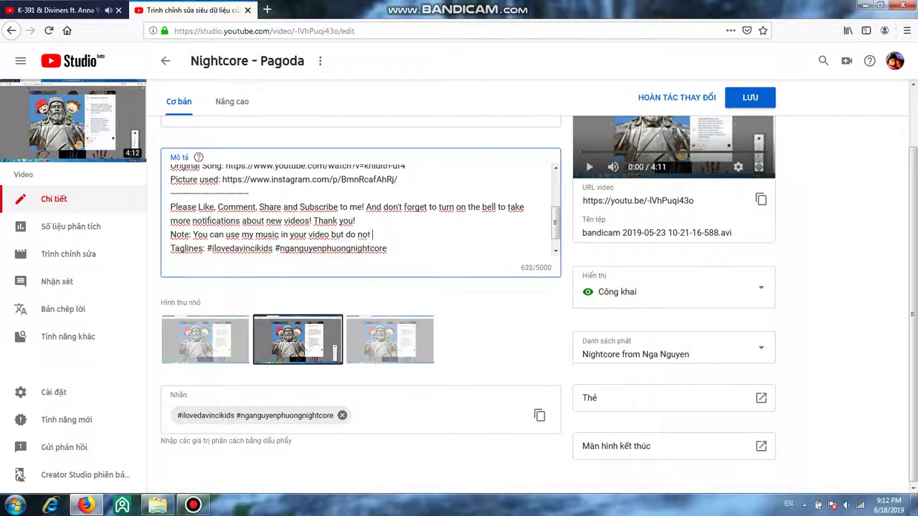
{"action": "type", "text": "reupload"}
{"action": "left_click", "coordinate": [749, 97]}
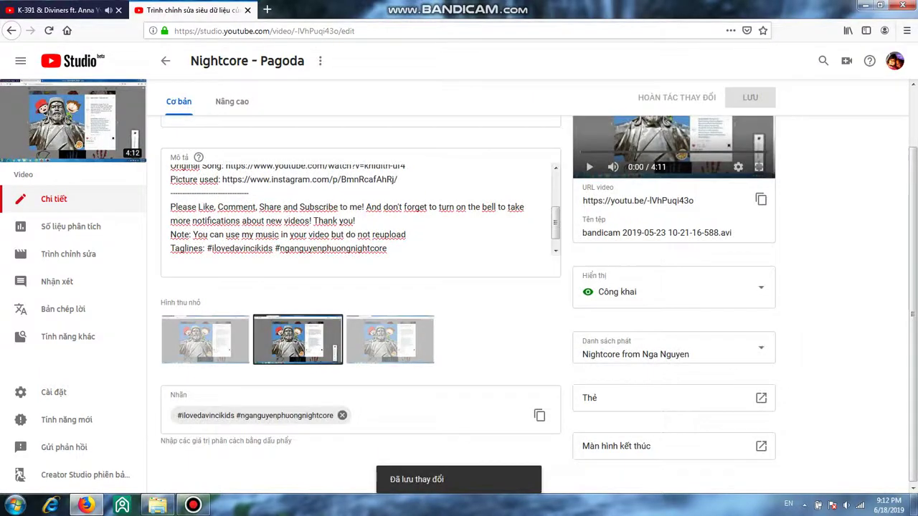
Step: Go back to the uploads list and open Nightcore - On & On (Electro-Light Remix)
{"action": "left_click", "coordinate": [165, 61]}
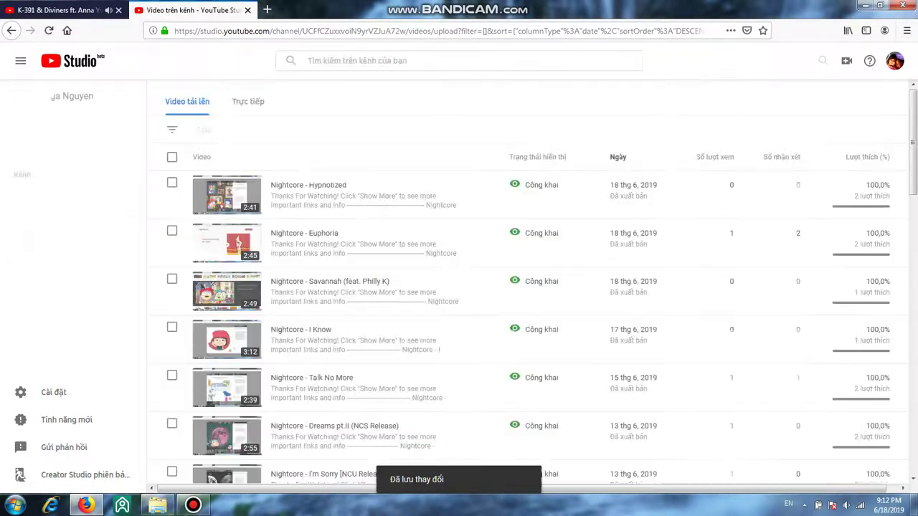
{"action": "scroll", "coordinate": [530, 323], "scroll_direction": "down", "scroll_amount": 3}
{"action": "scroll", "coordinate": [531, 323], "scroll_direction": "down", "scroll_amount": 3}
{"action": "scroll", "coordinate": [530, 323], "scroll_direction": "down", "scroll_amount": 5}
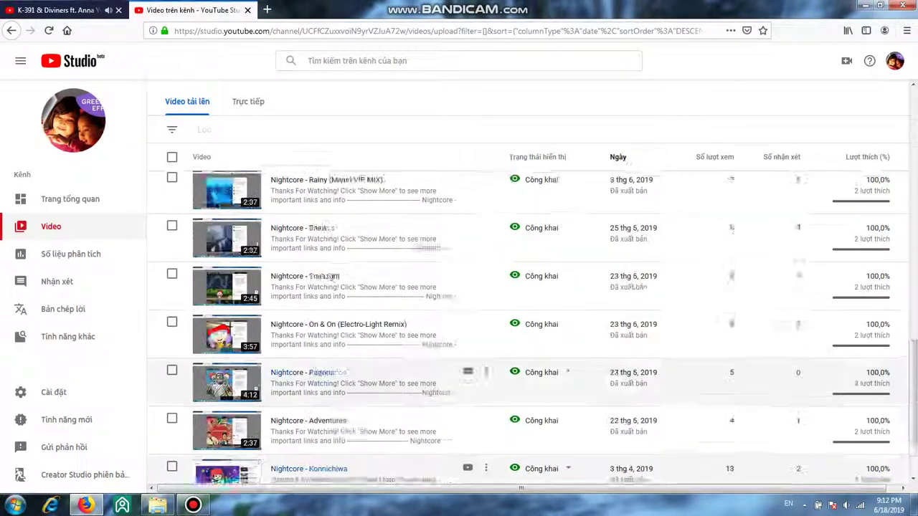
{"action": "scroll", "coordinate": [531, 323], "scroll_direction": "down", "scroll_amount": 3}
{"action": "left_click", "coordinate": [337, 229]}
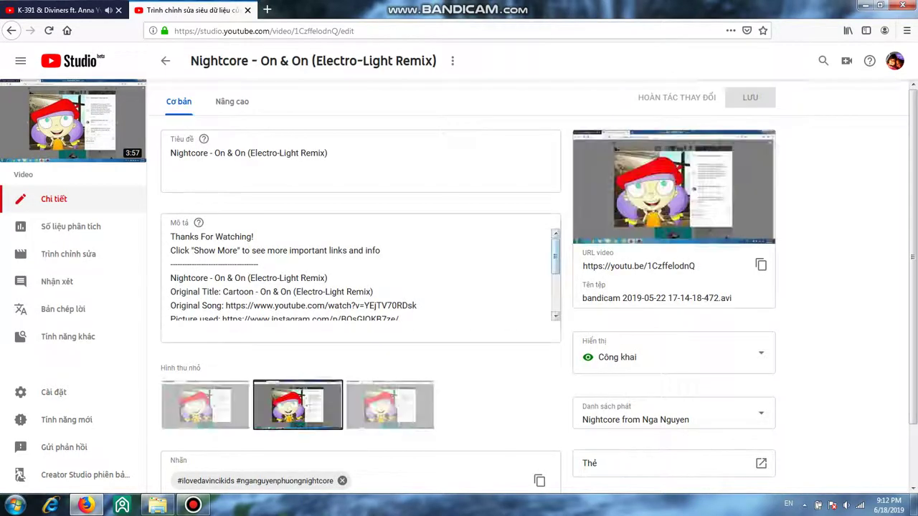
Step: Add the no-reupload Note line after 'Thank you!', save, and return to the list
{"action": "scroll", "coordinate": [358, 276], "scroll_direction": "down", "scroll_amount": 2}
{"action": "scroll", "coordinate": [359, 276], "scroll_direction": "down", "scroll_amount": 3}
{"action": "left_click", "coordinate": [356, 285]}
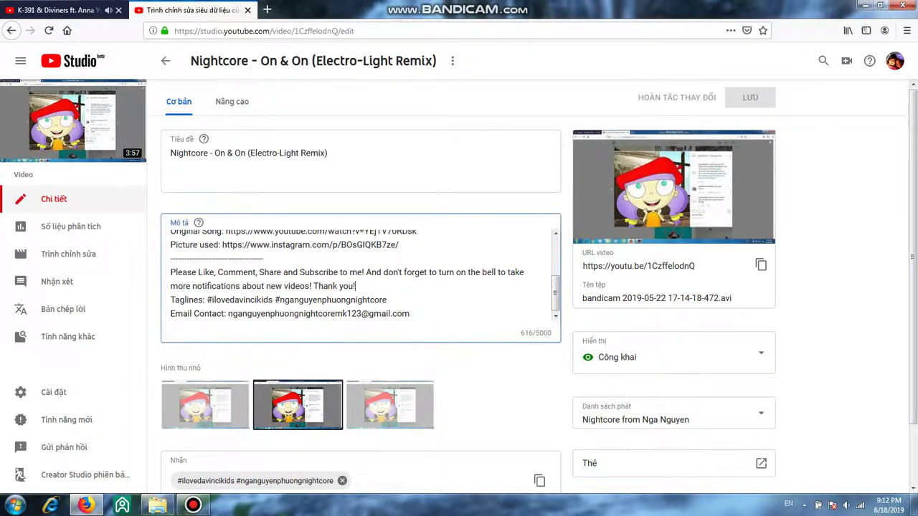
{"action": "key", "text": "Return"}
{"action": "type", "text": "N"}
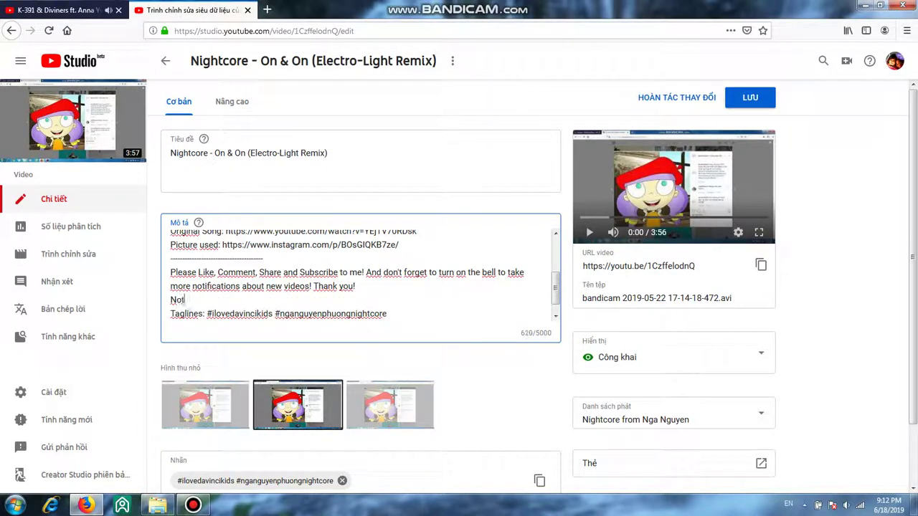
{"action": "type", "text": "ote: Y"}
{"action": "type", "text": "ou can u"}
{"action": "type", "text": " mymu"}
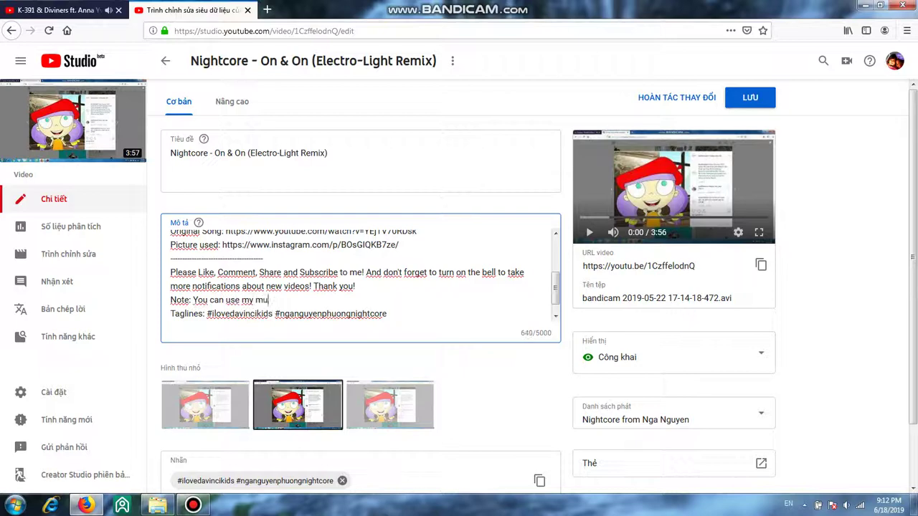
{"action": "type", "text": "sic in yo"}
{"action": "type", "text": "ur video"}
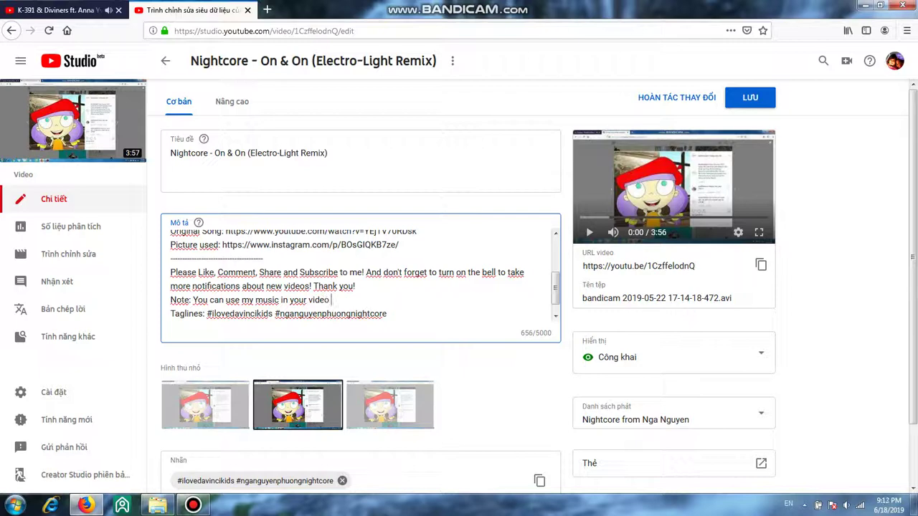
{"action": "type", "text": " by"}
{"action": "type", "text": "o not re"}
{"action": "type", "text": "uplo"}
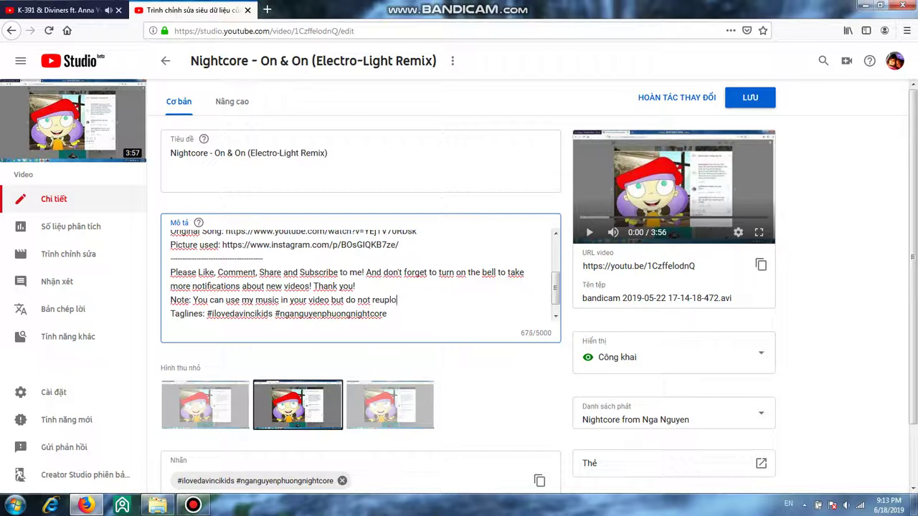
{"action": "type", "text": "ad"}
{"action": "left_click", "coordinate": [749, 97]}
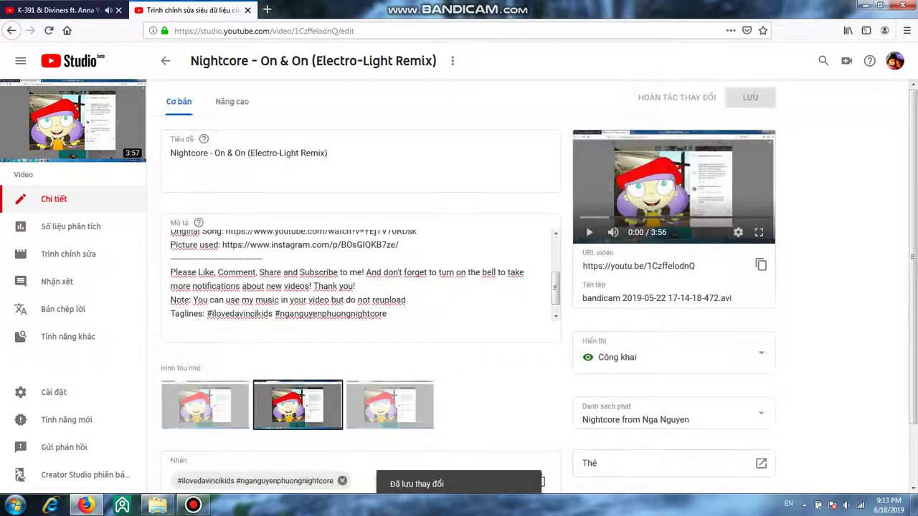
{"action": "left_click", "coordinate": [165, 61]}
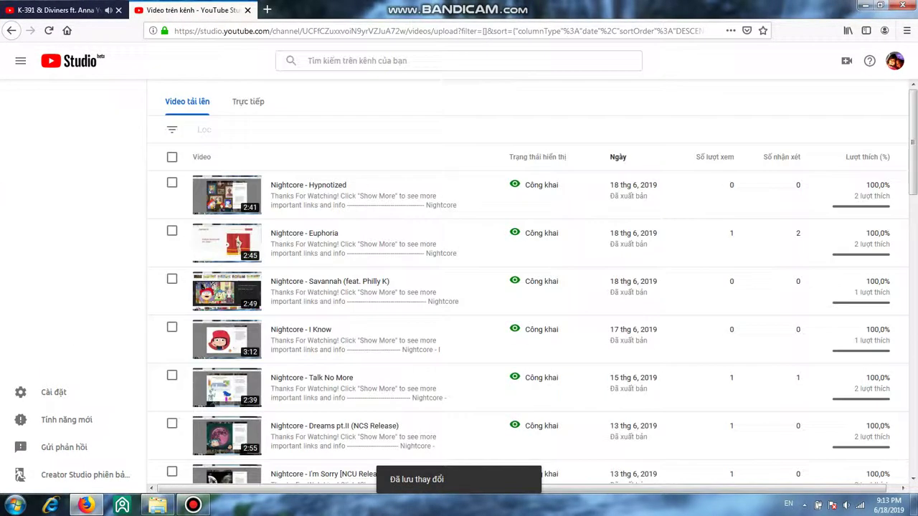
{"action": "scroll", "coordinate": [574, 373], "scroll_direction": "down", "scroll_amount": 10}
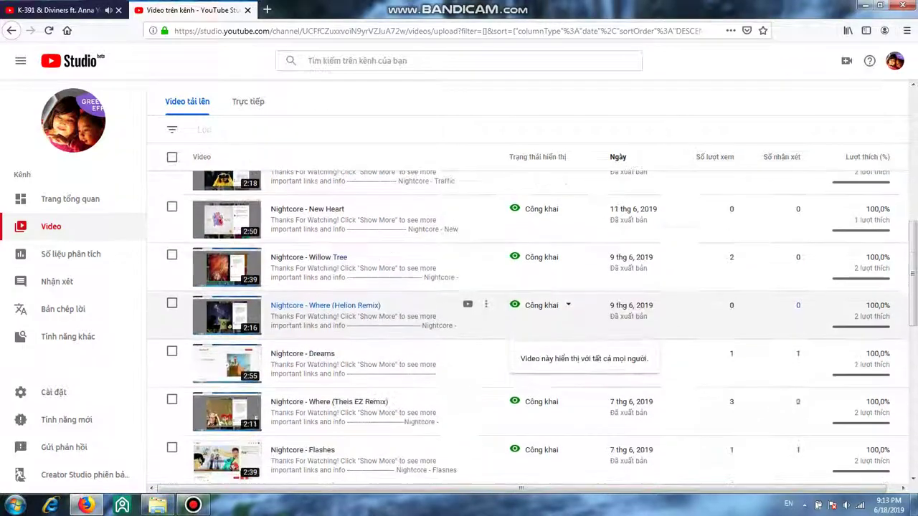
Step: In the City Of Gold tab, open Markelody - Euphoria, then come back to Studio
{"action": "scroll", "coordinate": [514, 330], "scroll_direction": "down", "scroll_amount": 3}
{"action": "scroll", "coordinate": [514, 330], "scroll_direction": "down", "scroll_amount": 3}
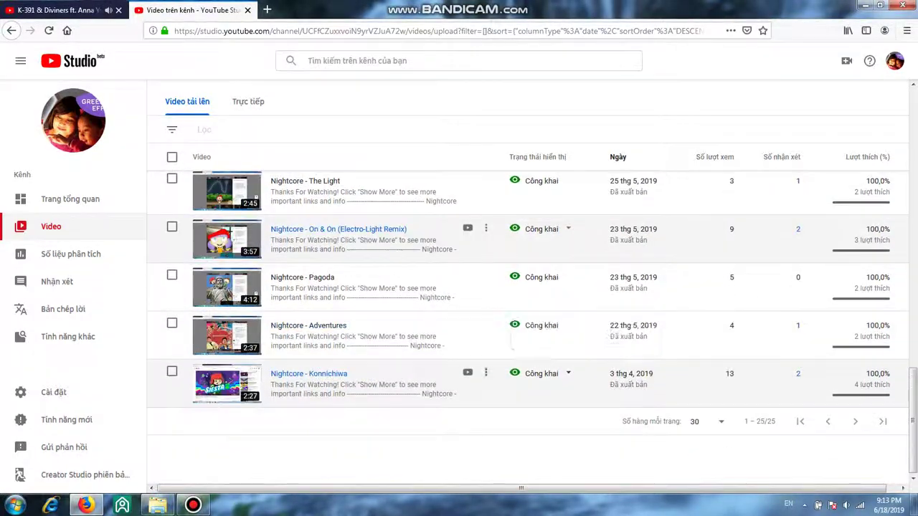
{"action": "left_click", "coordinate": [58, 11]}
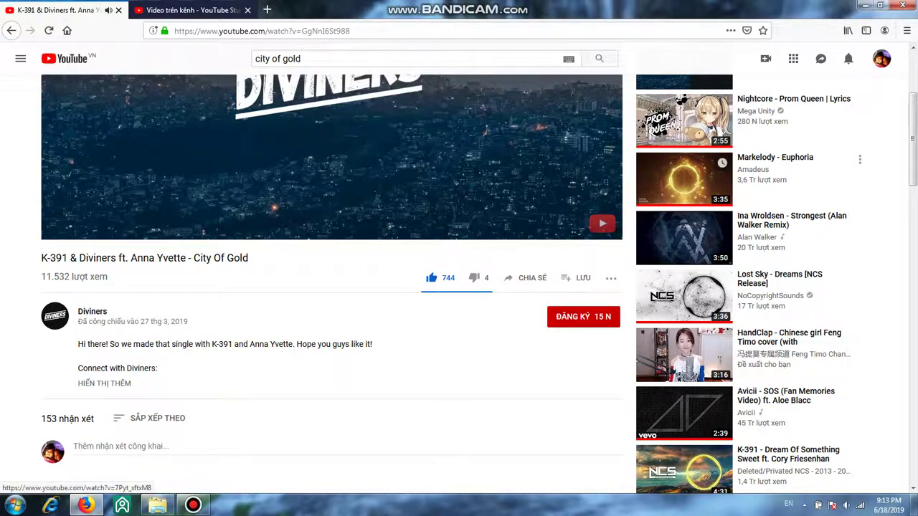
{"action": "left_click", "coordinate": [684, 180]}
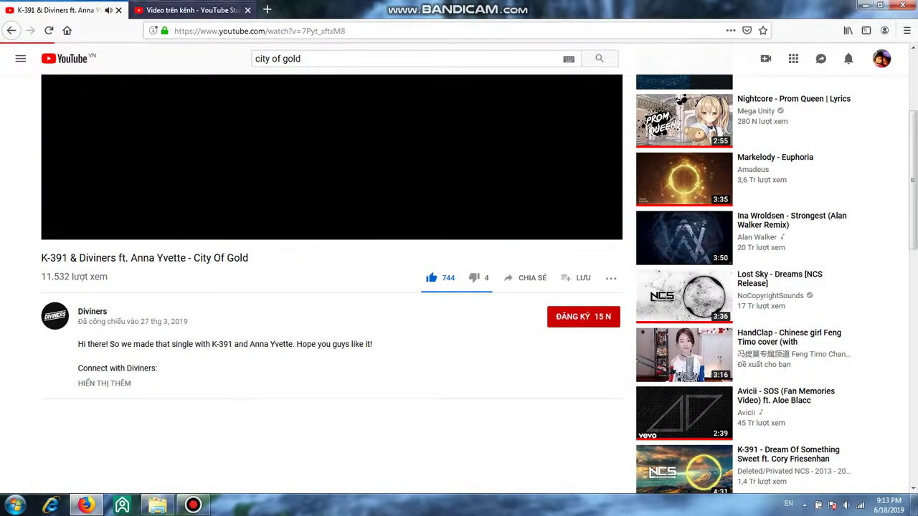
{"action": "key", "text": "ctrl+Tab"}
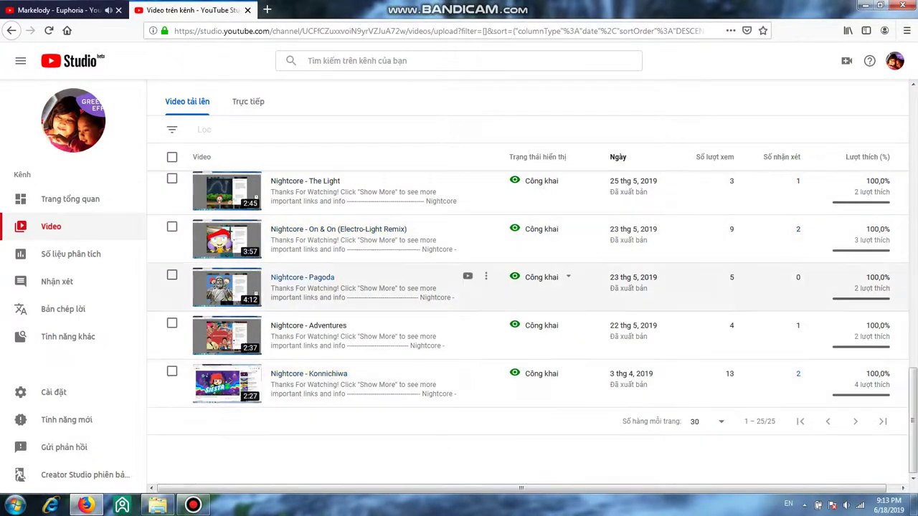
Step: Open Nightcore - The Light, add the no-reupload Note line after 'Thank you!', and save
{"action": "scroll", "coordinate": [308, 247], "scroll_direction": "up", "scroll_amount": 2}
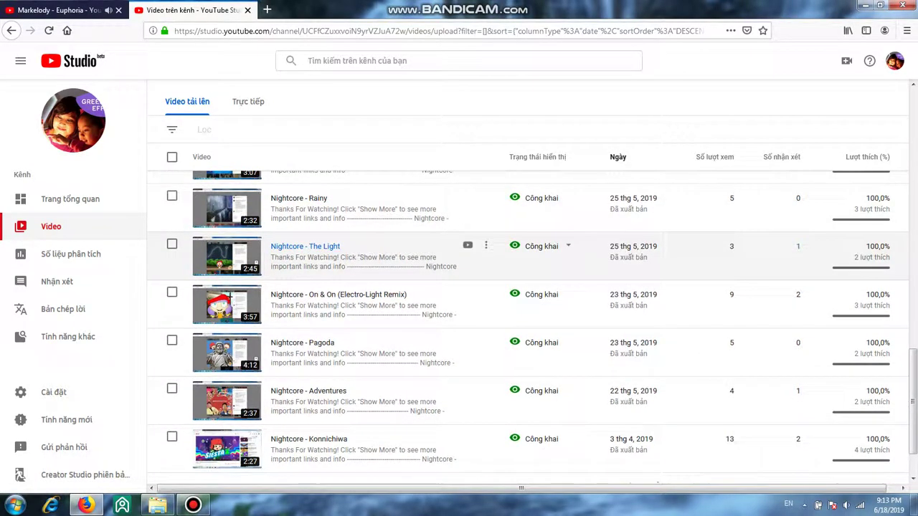
{"action": "left_click", "coordinate": [309, 247]}
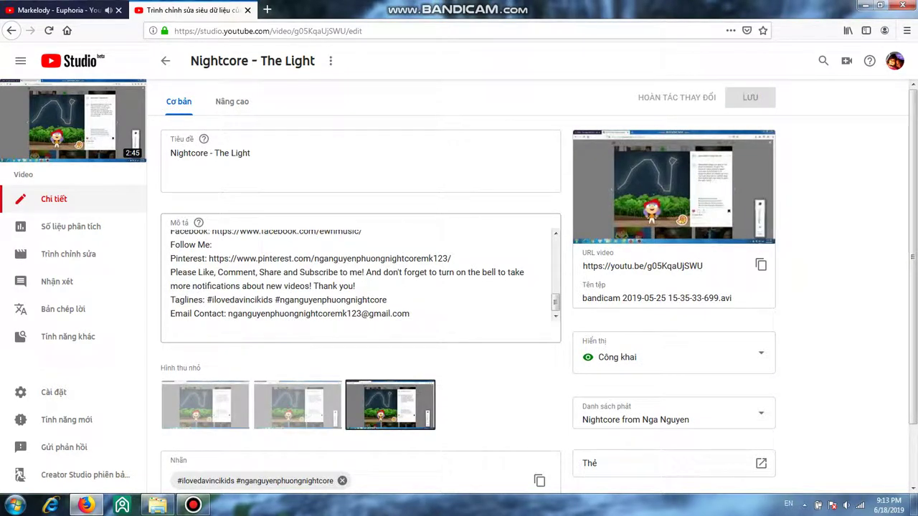
{"action": "left_click", "coordinate": [356, 286]}
{"action": "key", "text": "Return"}
{"action": "type", "text": "No"}
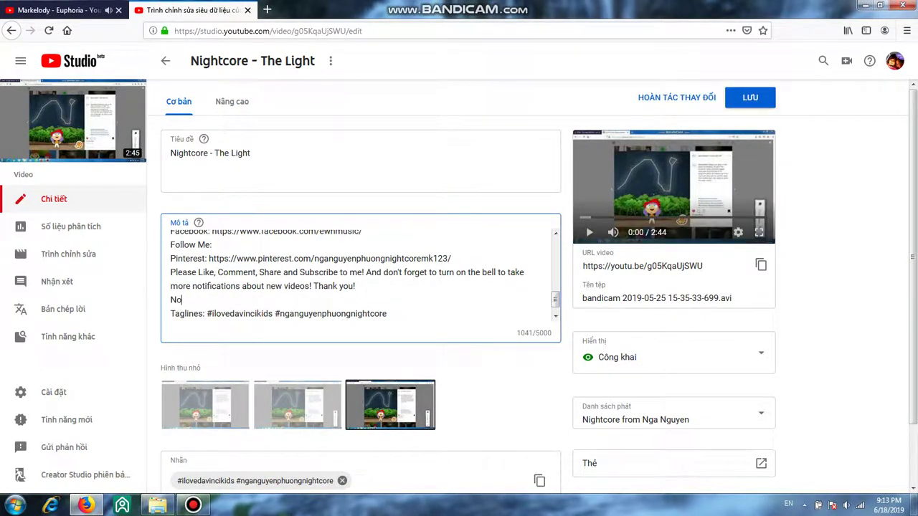
{"action": "type", "text": "t"}
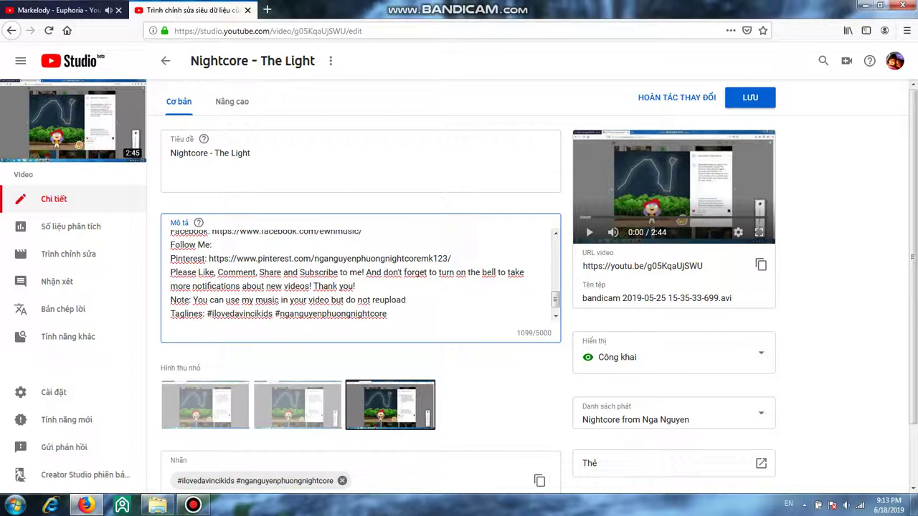
{"action": "key", "text": "ctrl+s"}
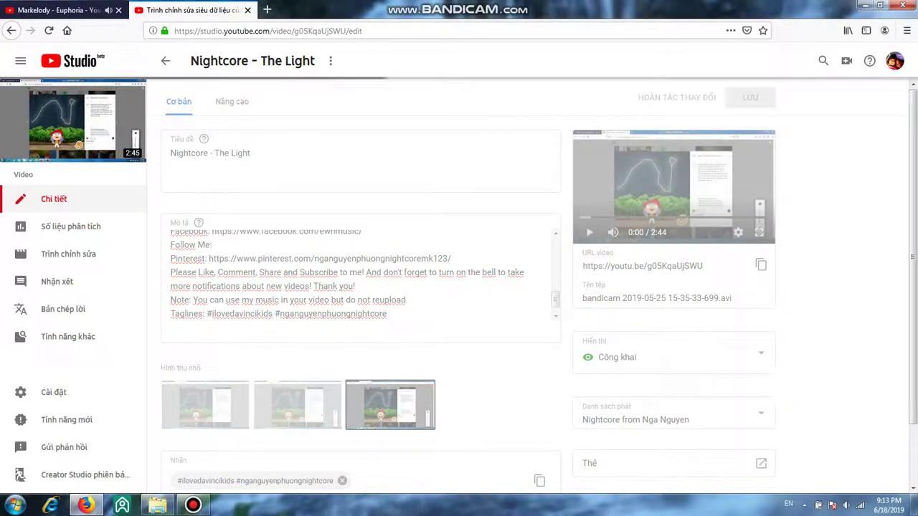
{"action": "left_click", "coordinate": [165, 60]}
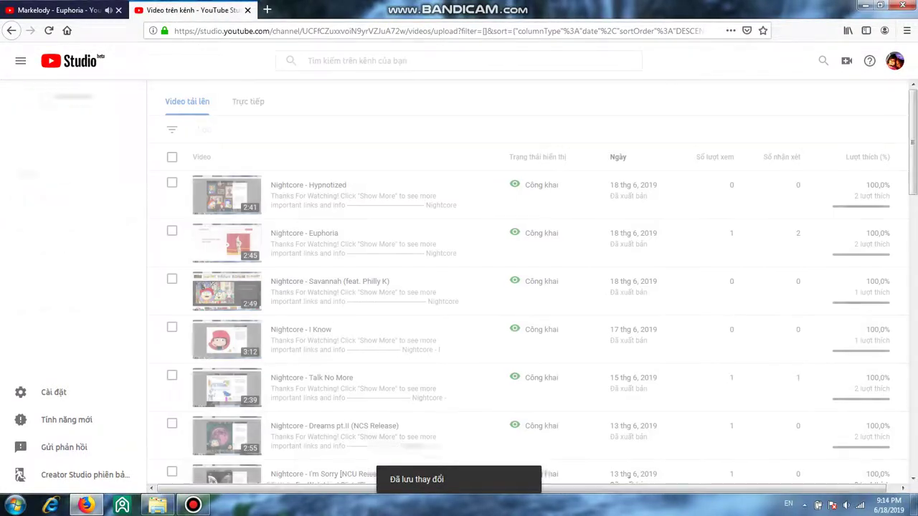
Step: Scroll down the uploads list and open Nightcore - Rainy
{"action": "scroll", "coordinate": [401, 301], "scroll_direction": "down", "scroll_amount": 5}
{"action": "scroll", "coordinate": [401, 323], "scroll_direction": "down", "scroll_amount": 4}
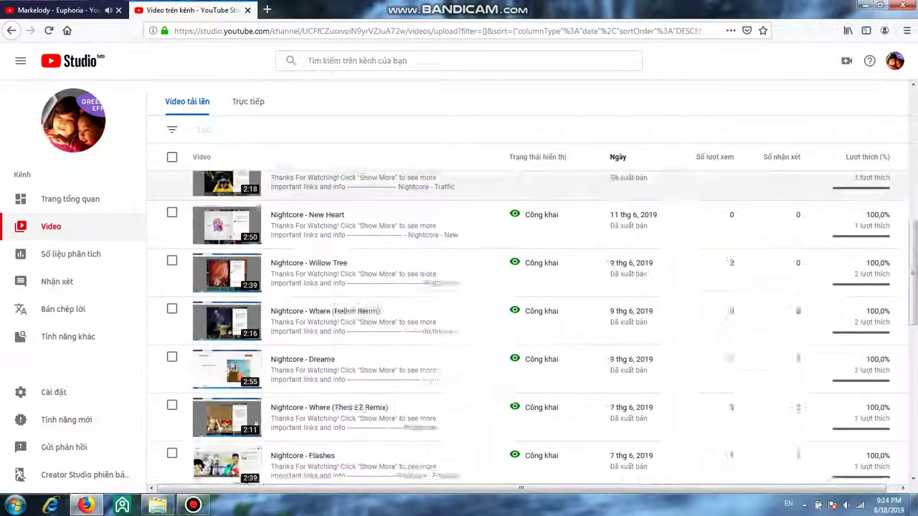
{"action": "scroll", "coordinate": [402, 338], "scroll_direction": "down", "scroll_amount": 1}
{"action": "scroll", "coordinate": [798, 334], "scroll_direction": "down", "scroll_amount": 1}
{"action": "scroll", "coordinate": [798, 337], "scroll_direction": "down", "scroll_amount": 2}
{"action": "scroll", "coordinate": [797, 344], "scroll_direction": "down", "scroll_amount": 1}
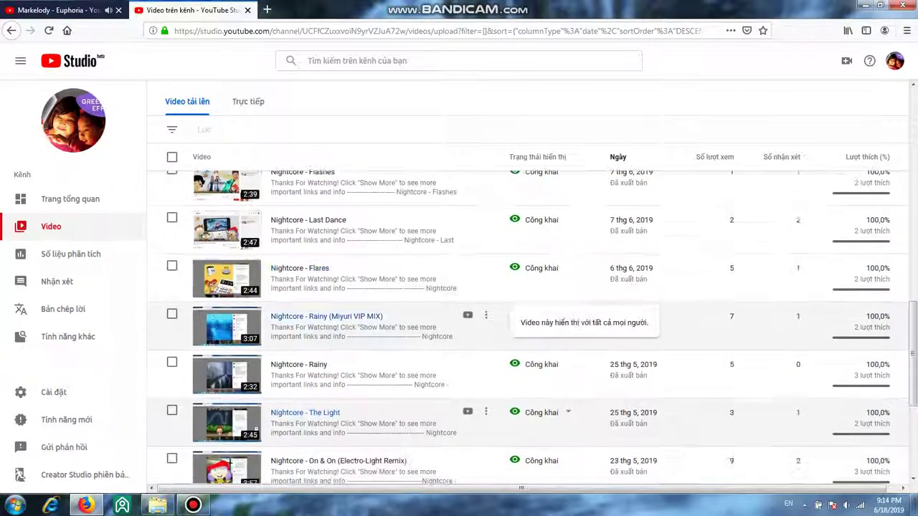
{"action": "scroll", "coordinate": [797, 358], "scroll_direction": "down", "scroll_amount": 1}
{"action": "left_click", "coordinate": [299, 316]}
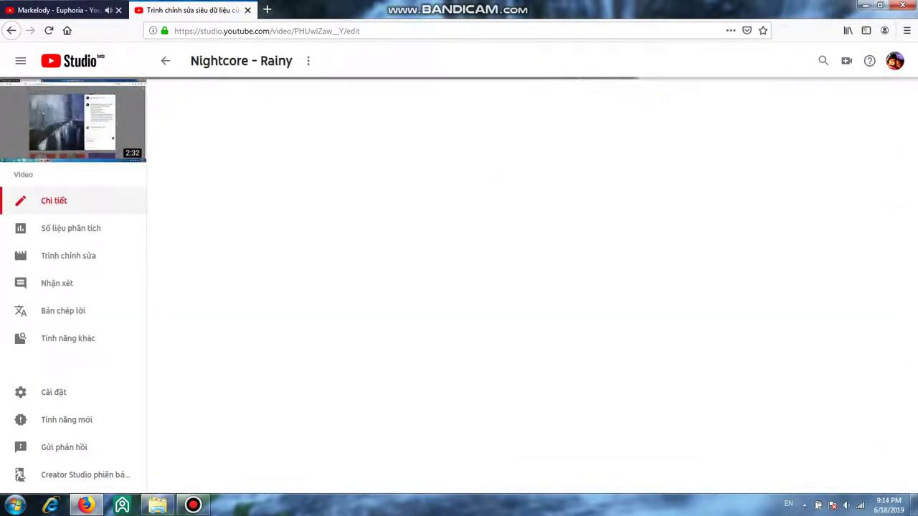
Step: Add the no-reupload Note line after 'Thank you!', save with Ctrl+S, and go back
{"action": "scroll", "coordinate": [299, 316], "scroll_direction": "down", "scroll_amount": 3}
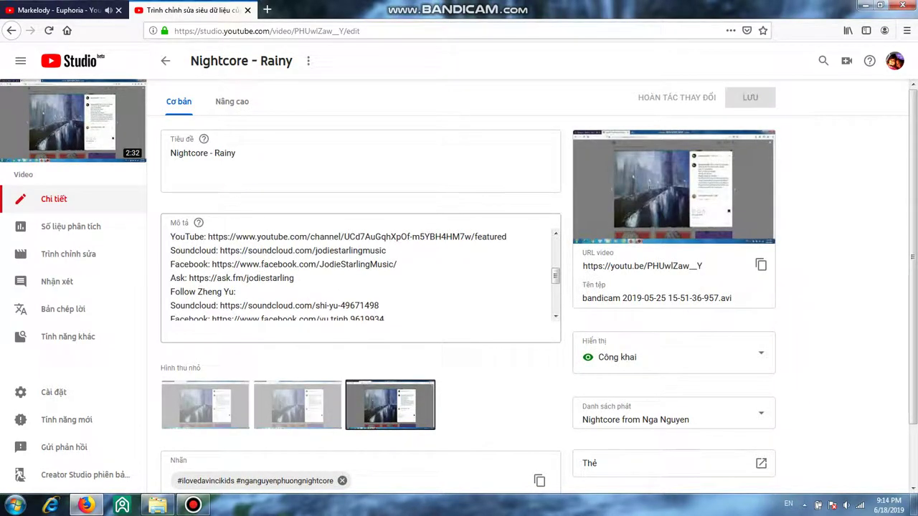
{"action": "scroll", "coordinate": [361, 276], "scroll_direction": "down", "scroll_amount": 2}
{"action": "scroll", "coordinate": [361, 276], "scroll_direction": "down", "scroll_amount": 3}
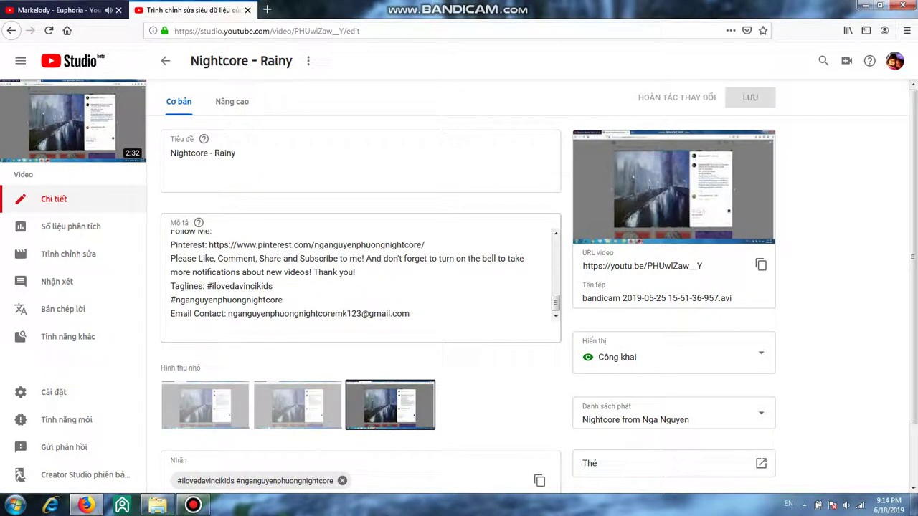
{"action": "left_click", "coordinate": [355, 273]}
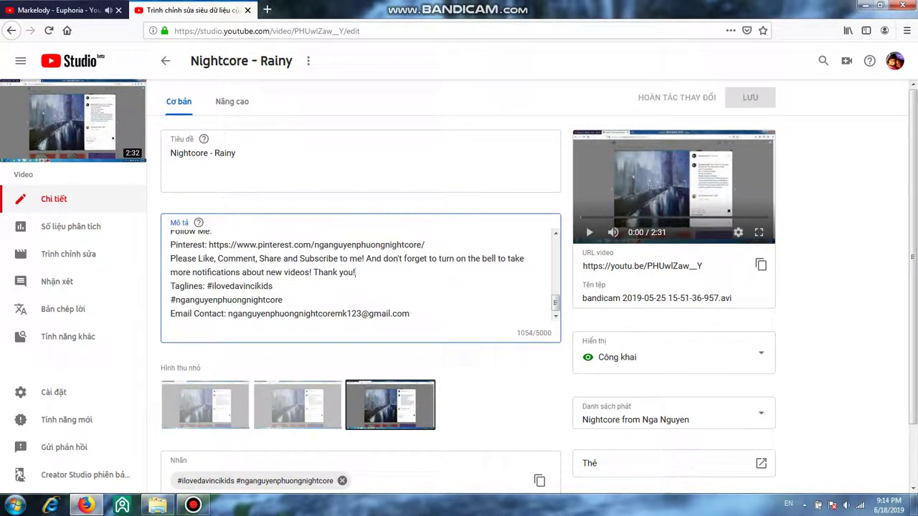
{"action": "key", "text": "Return"}
{"action": "type", "text": "ot"}
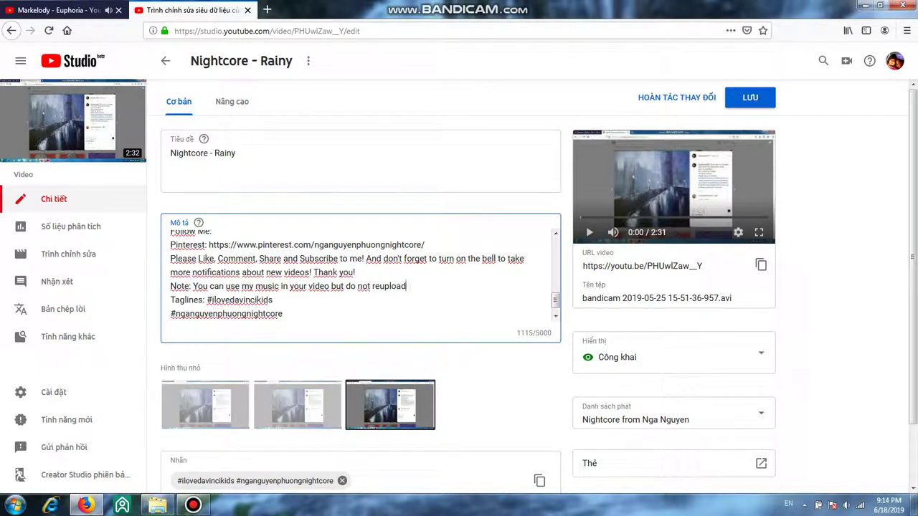
{"action": "key", "text": "ctrl+s"}
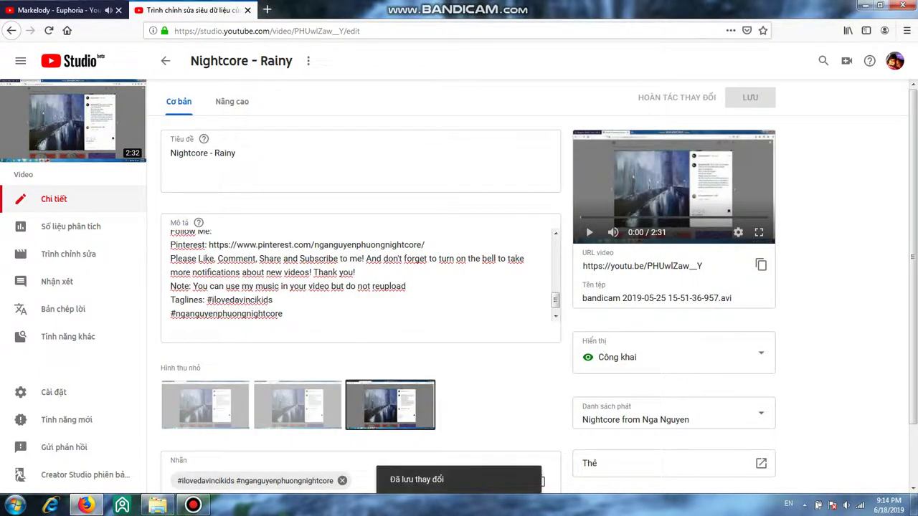
{"action": "left_click", "coordinate": [166, 61]}
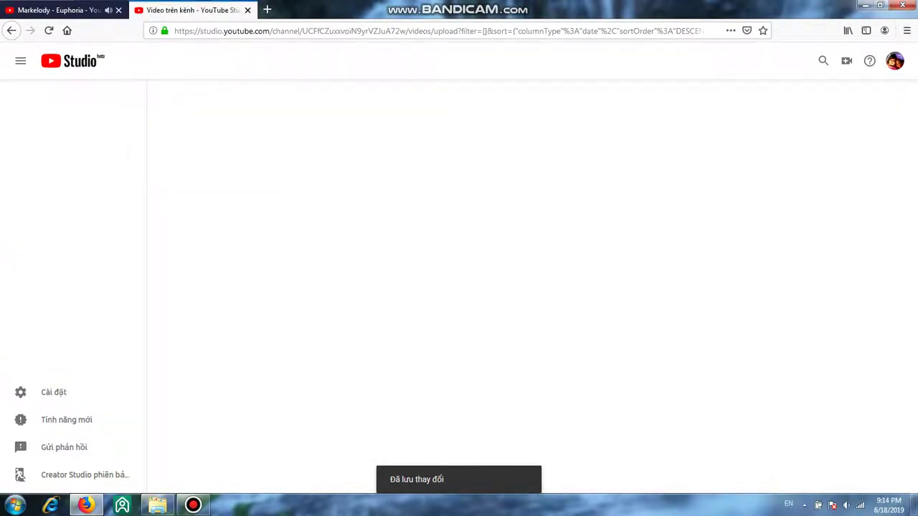
Step: Open Nightcore - Rainy (Miyuri VIP MIX) from the uploads list
{"action": "scroll", "coordinate": [528, 327], "scroll_direction": "down", "scroll_amount": 5}
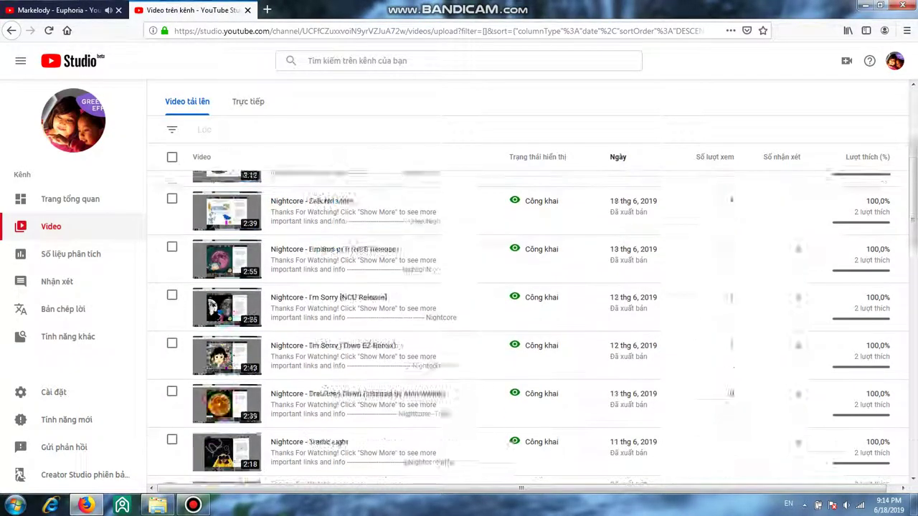
{"action": "scroll", "coordinate": [528, 328], "scroll_direction": "down", "scroll_amount": 4}
{"action": "scroll", "coordinate": [528, 328], "scroll_direction": "down", "scroll_amount": 1}
{"action": "scroll", "coordinate": [527, 328], "scroll_direction": "up", "scroll_amount": 1}
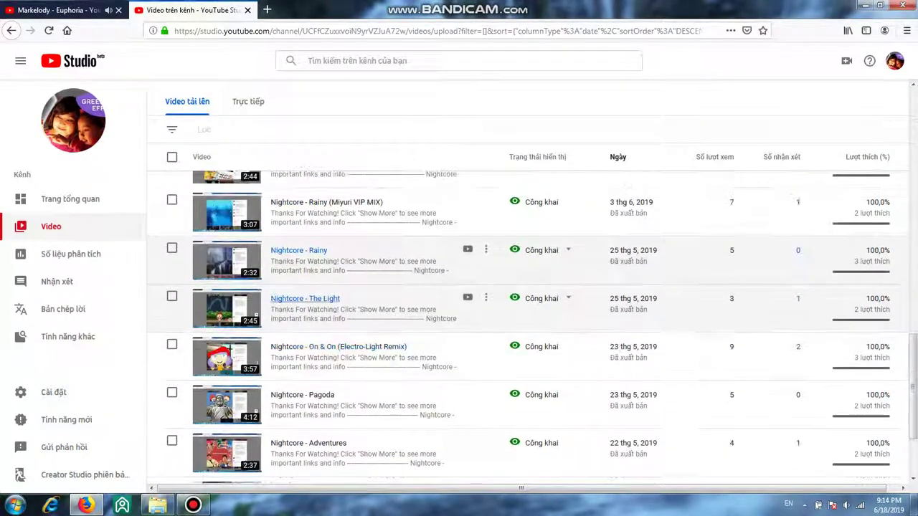
{"action": "left_click", "coordinate": [326, 202]}
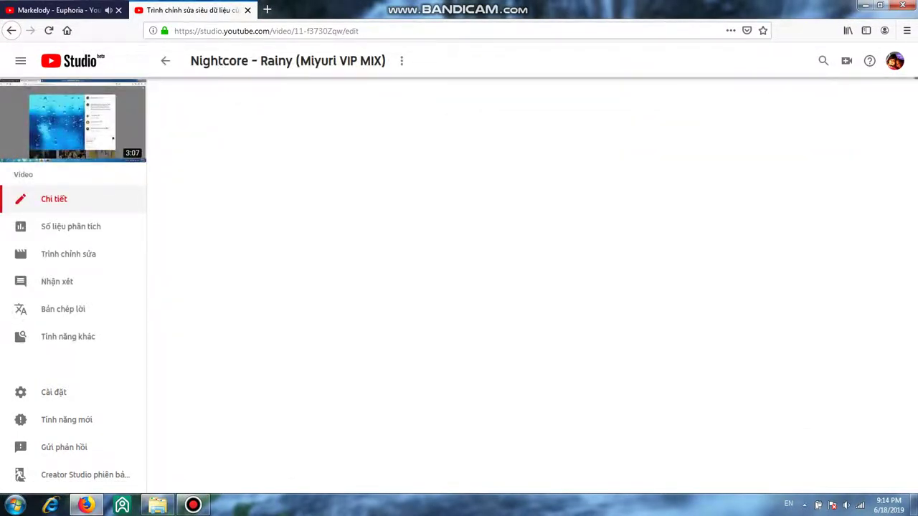
Step: Add the tags #ilovedavincikids and the channel's nightcore hashtag, then save
{"action": "scroll", "coordinate": [358, 276], "scroll_direction": "down", "scroll_amount": 1}
{"action": "scroll", "coordinate": [358, 276], "scroll_direction": "down", "scroll_amount": 1}
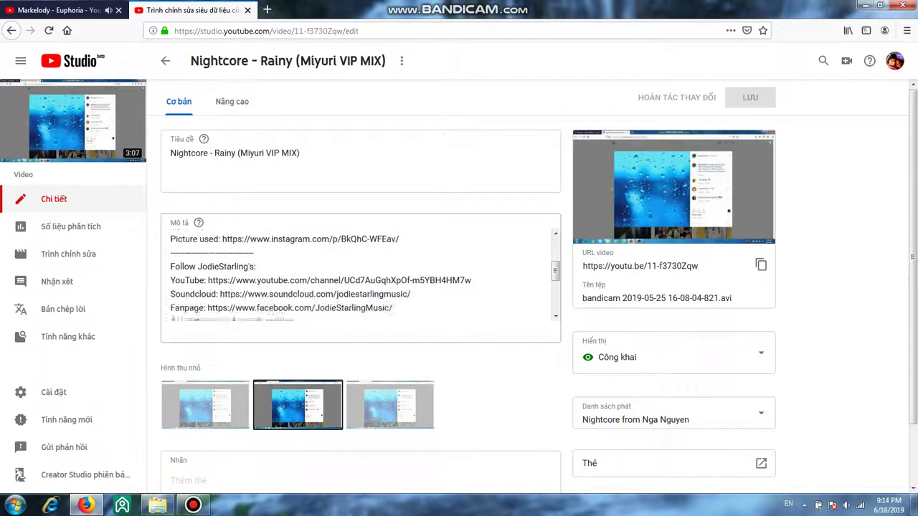
{"action": "scroll", "coordinate": [359, 277], "scroll_direction": "down", "scroll_amount": 2}
{"action": "scroll", "coordinate": [359, 276], "scroll_direction": "down", "scroll_amount": 1}
{"action": "scroll", "coordinate": [359, 276], "scroll_direction": "down", "scroll_amount": 2}
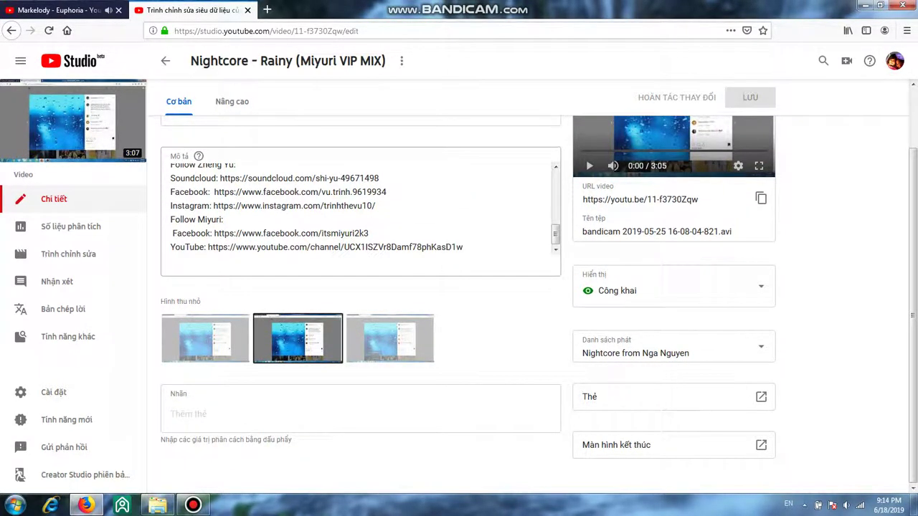
{"action": "left_click", "coordinate": [172, 413]}
{"action": "type", "text": "#ilovedavincikids #nganguyenphuongnightcore"}
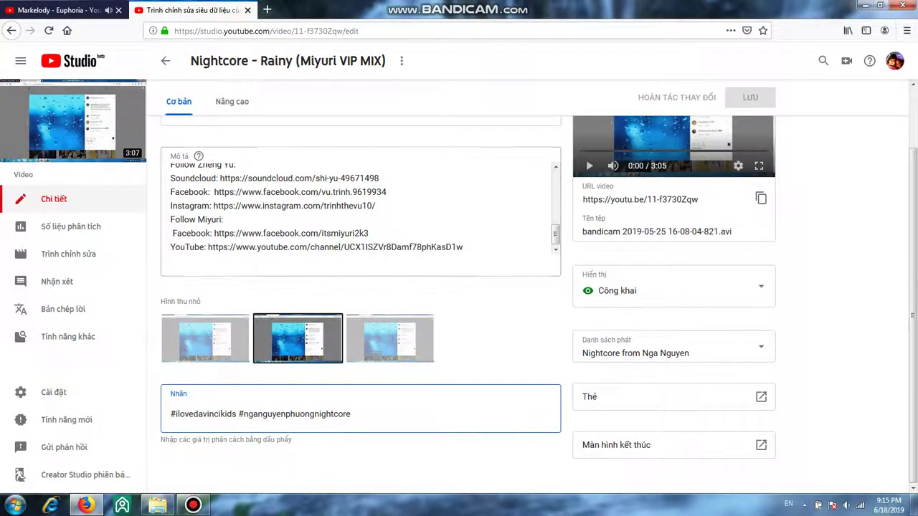
{"action": "key", "text": "Tab"}
{"action": "key", "text": "ctrl+s"}
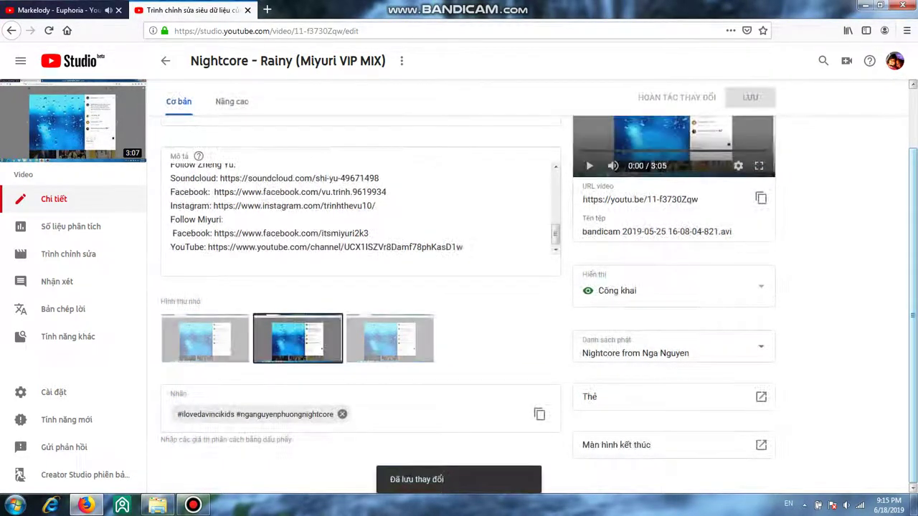
{"action": "left_click", "coordinate": [165, 60]}
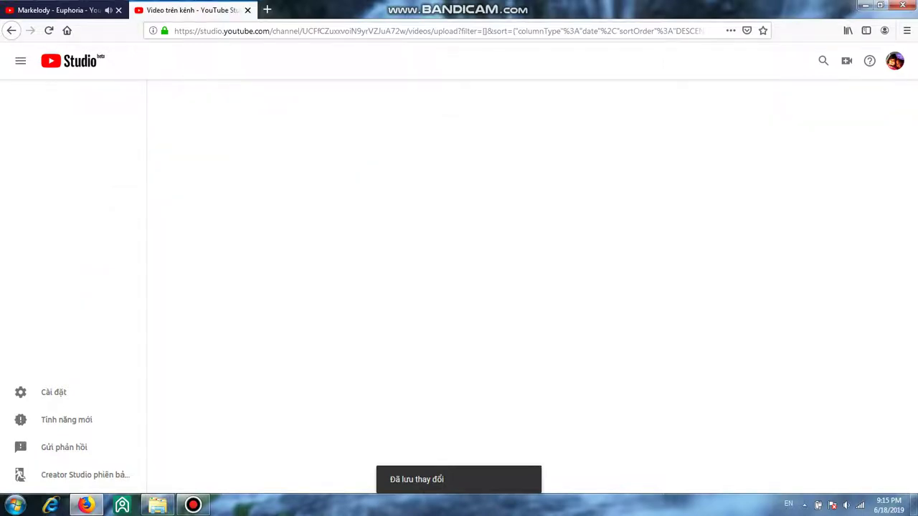
Step: Open Nightcore - Hypnotized in the editor and apply the two-videos-plus-subscribe end screen
{"action": "left_click", "coordinate": [309, 185]}
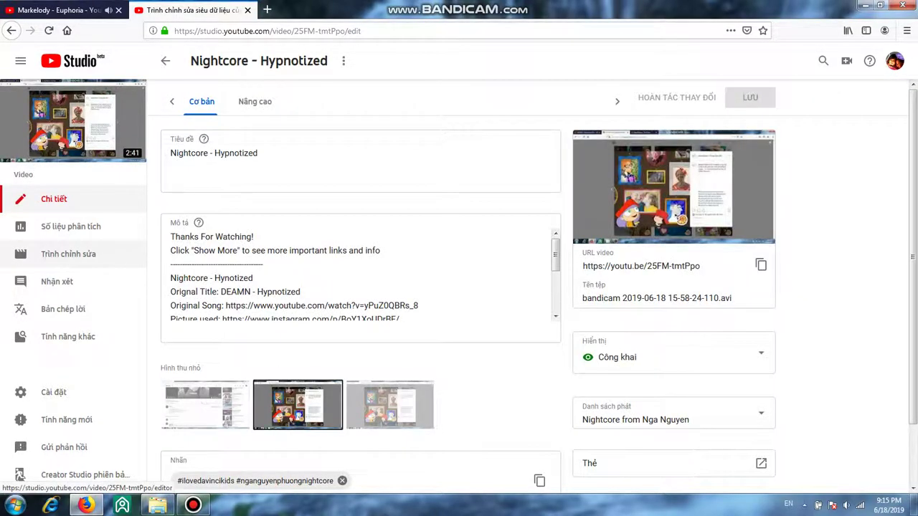
{"action": "left_click", "coordinate": [68, 254]}
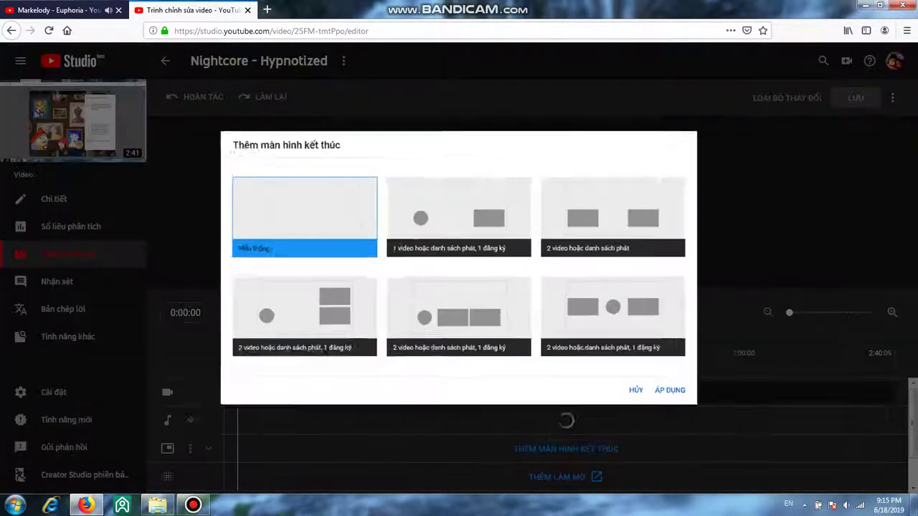
{"action": "left_click", "coordinate": [281, 323]}
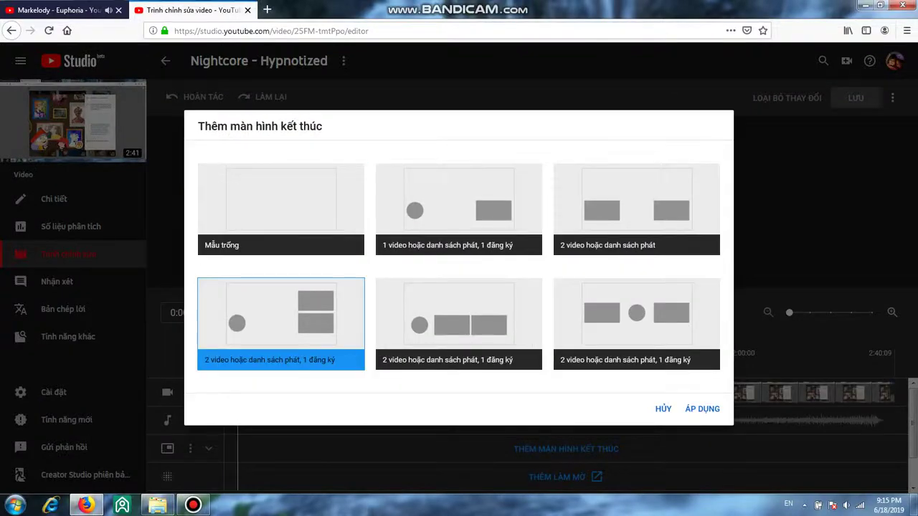
{"action": "key", "text": "Return"}
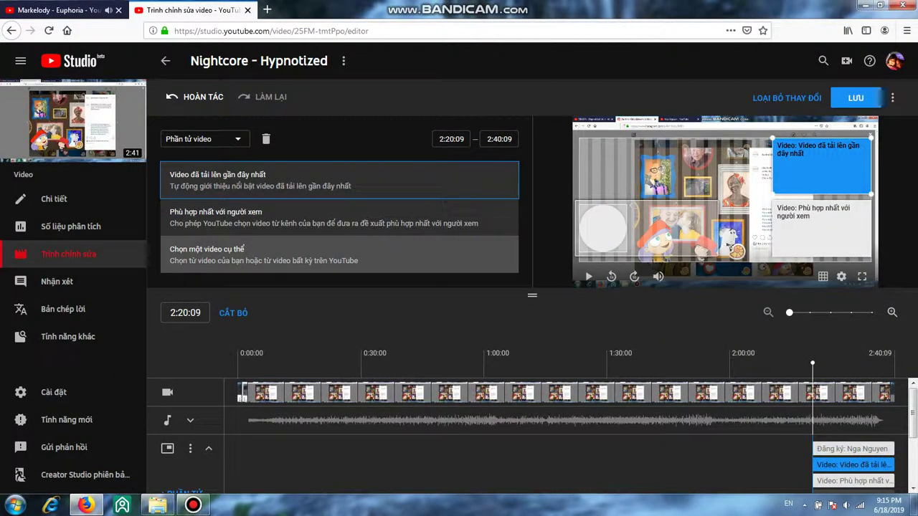
Step: Link the end screen video slots to Nightcore - Euphoria and Nightcore - Savannah (feat. Philly K)
{"action": "left_click", "coordinate": [337, 254]}
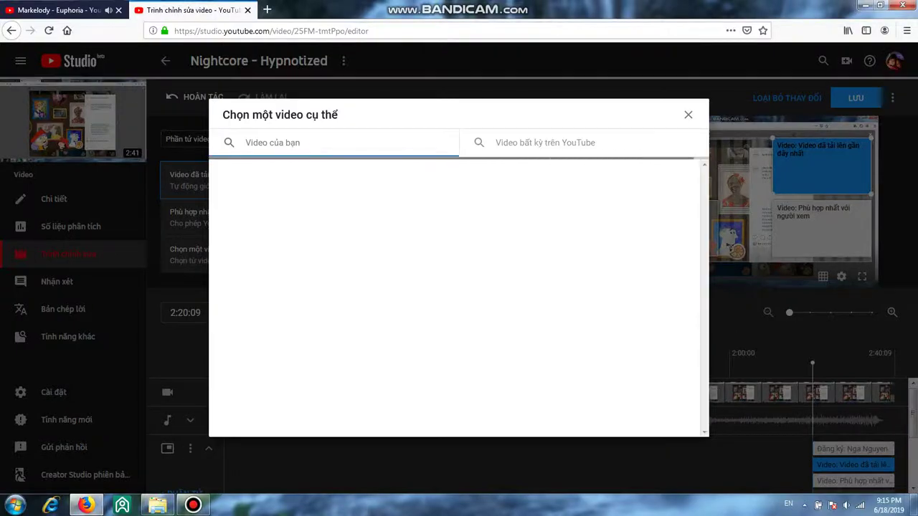
{"action": "left_click", "coordinate": [357, 214]}
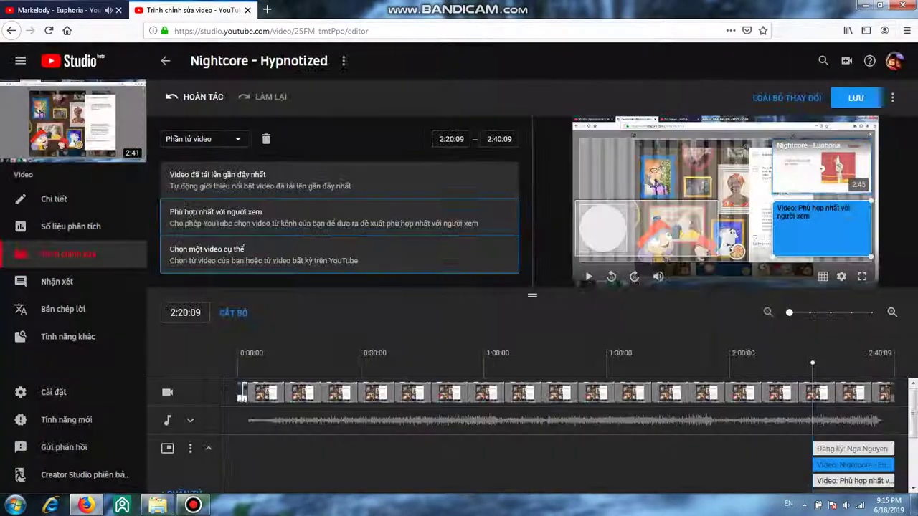
{"action": "left_click", "coordinate": [337, 255]}
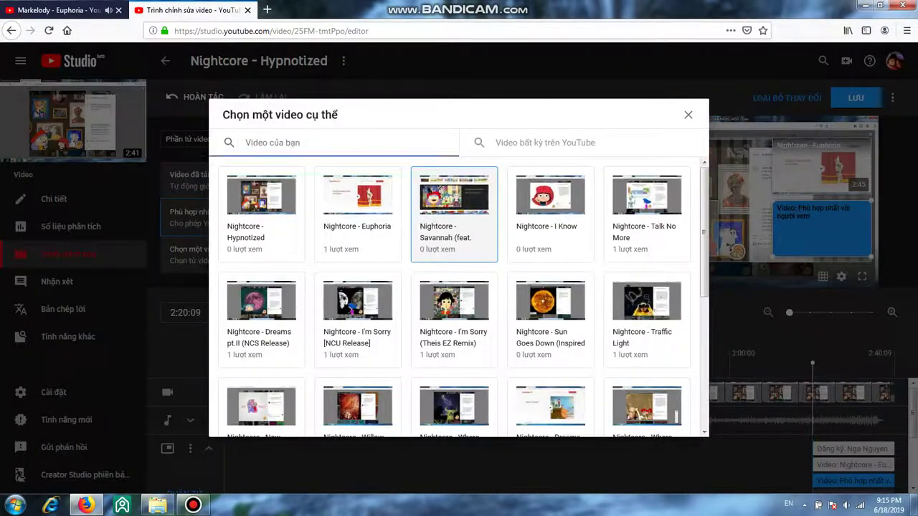
{"action": "left_click", "coordinate": [454, 214]}
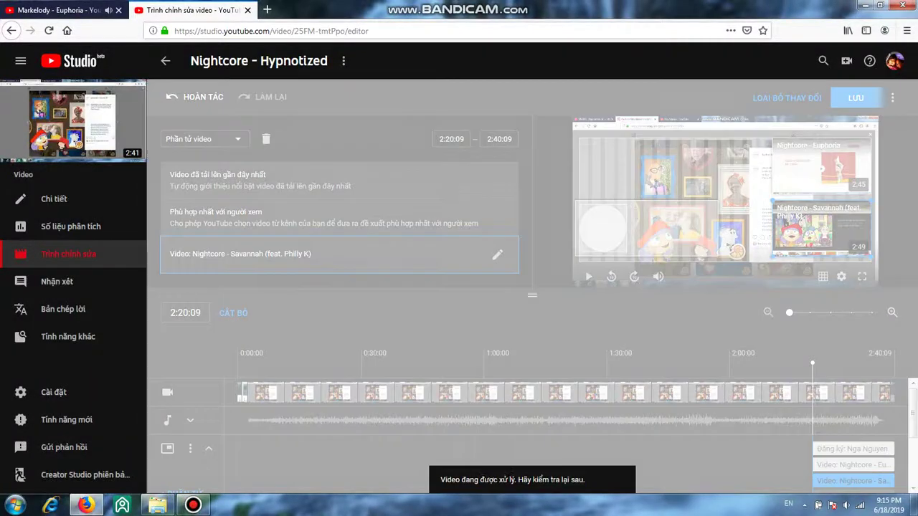
{"action": "left_click", "coordinate": [165, 61]}
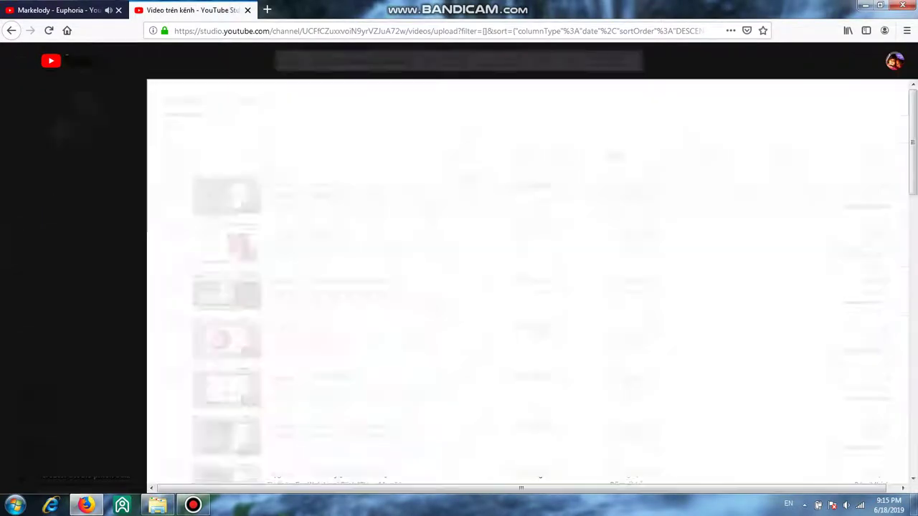
Step: Add the two-videos-plus-subscribe end screen template to Nightcore - Euphoria in the editor
{"action": "scroll", "coordinate": [308, 237], "scroll_direction": "down", "scroll_amount": 4}
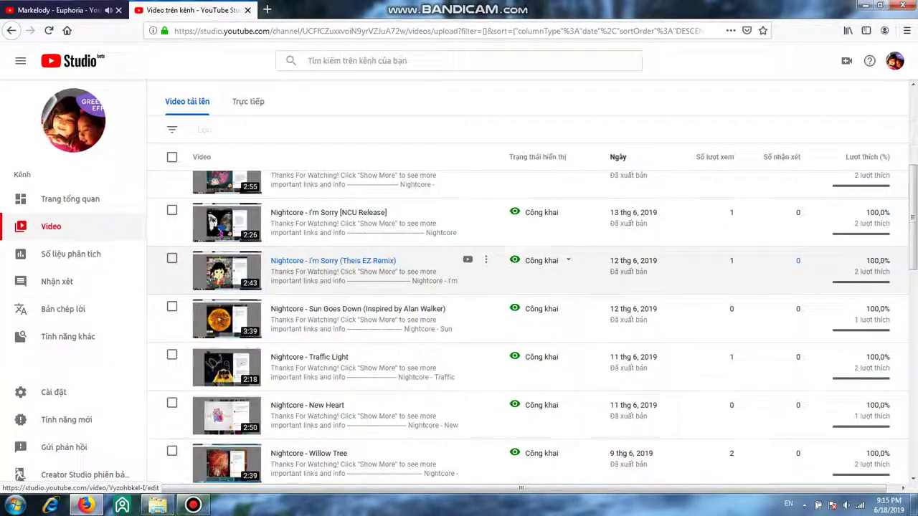
{"action": "scroll", "coordinate": [308, 237], "scroll_direction": "up", "scroll_amount": 4}
{"action": "left_click", "coordinate": [304, 233]}
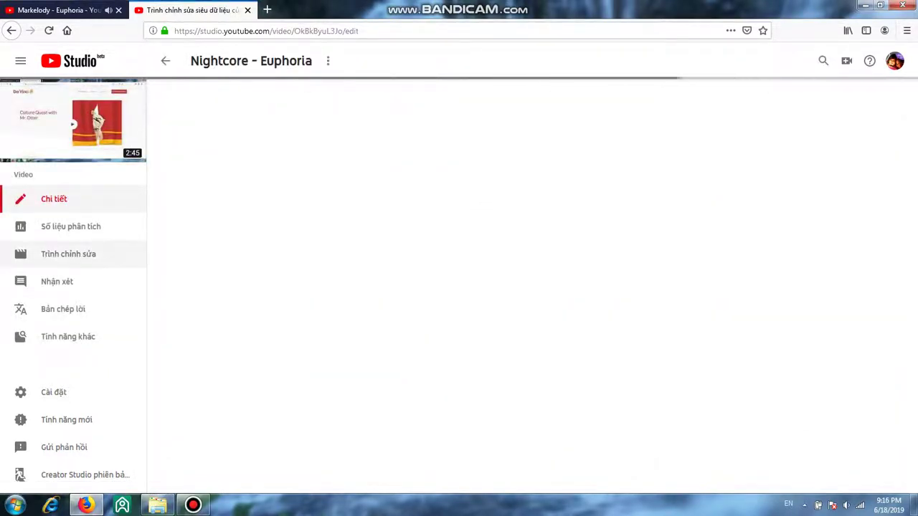
{"action": "left_click", "coordinate": [68, 254]}
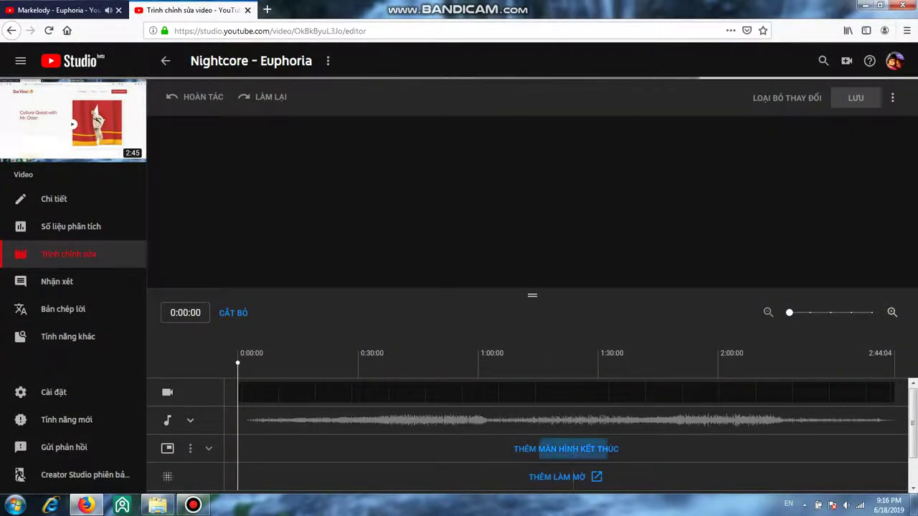
{"action": "left_click", "coordinate": [566, 449]}
{"action": "left_click", "coordinate": [281, 323]}
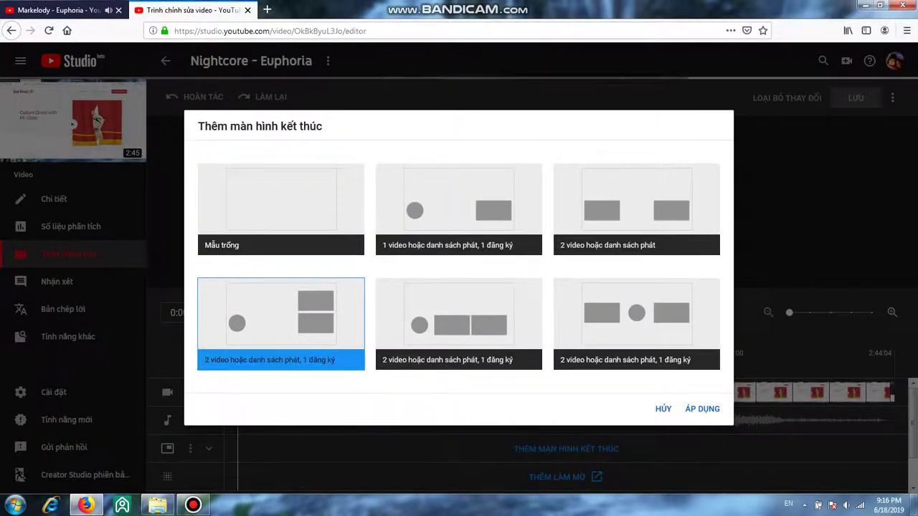
{"action": "left_click", "coordinate": [702, 409]}
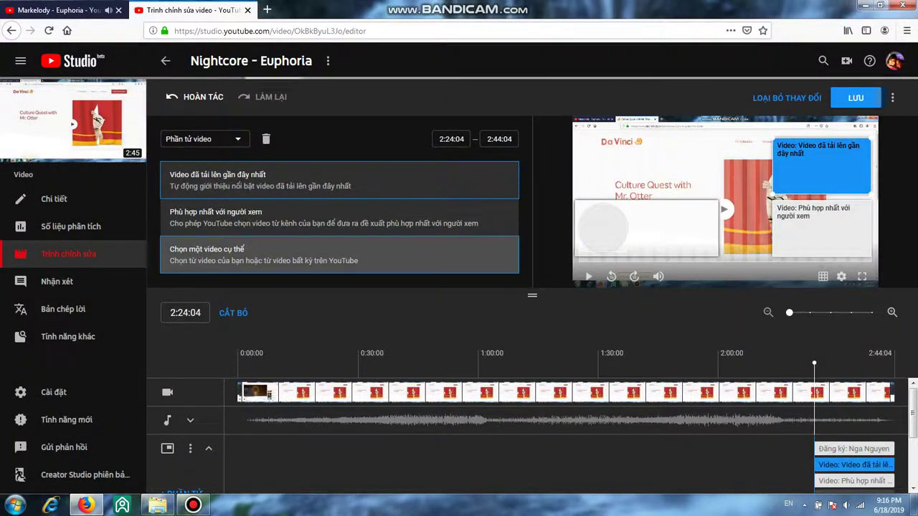
Step: Link the end screen slots to Nightcore - Hypnotized and Nightcore - Savannah (feat. Philly K), then return to the video list
{"action": "left_click", "coordinate": [287, 255]}
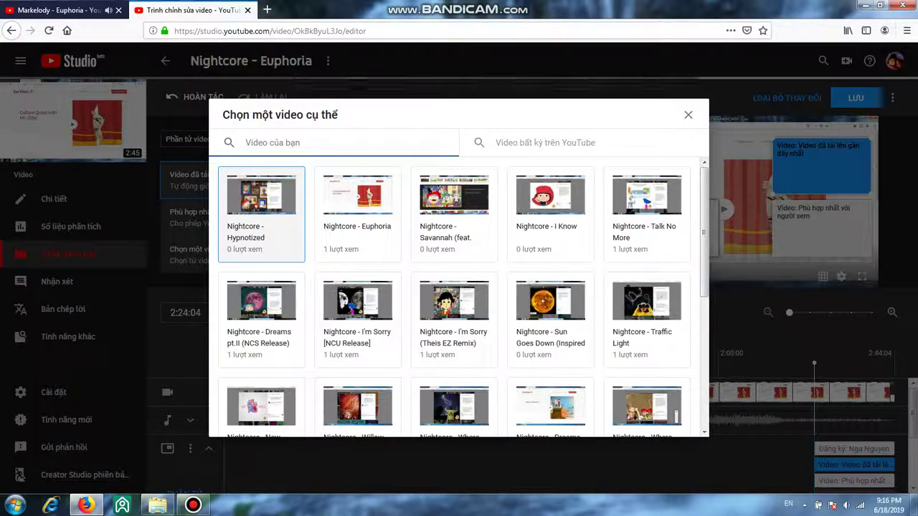
{"action": "left_click", "coordinate": [261, 215]}
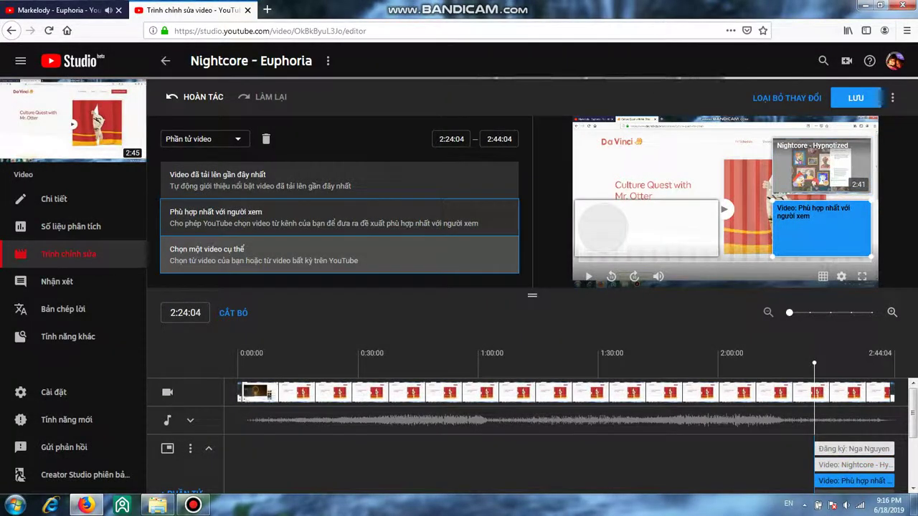
{"action": "left_click", "coordinate": [287, 255]}
{"action": "left_click", "coordinate": [455, 208]}
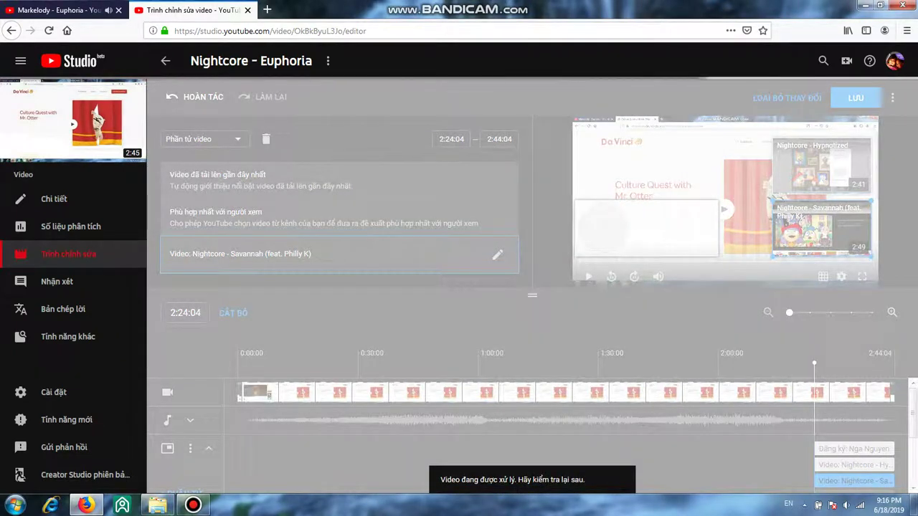
{"action": "left_click", "coordinate": [165, 61]}
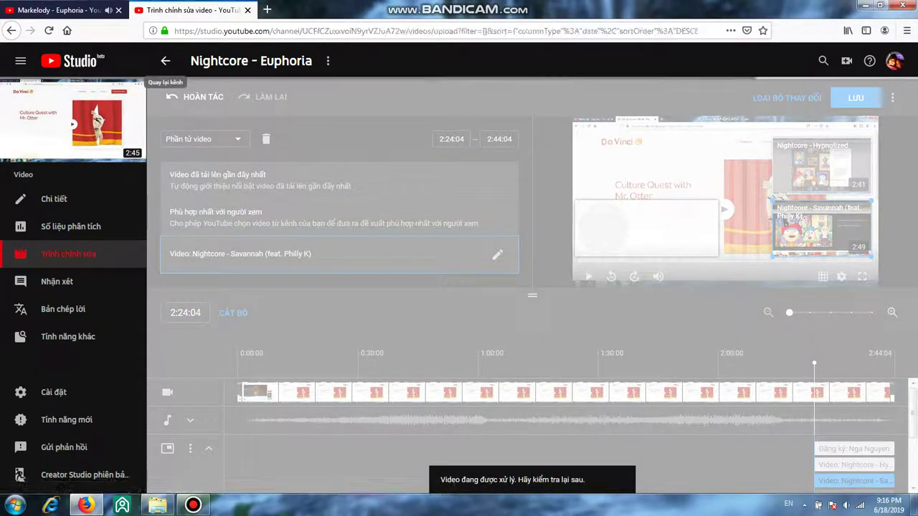